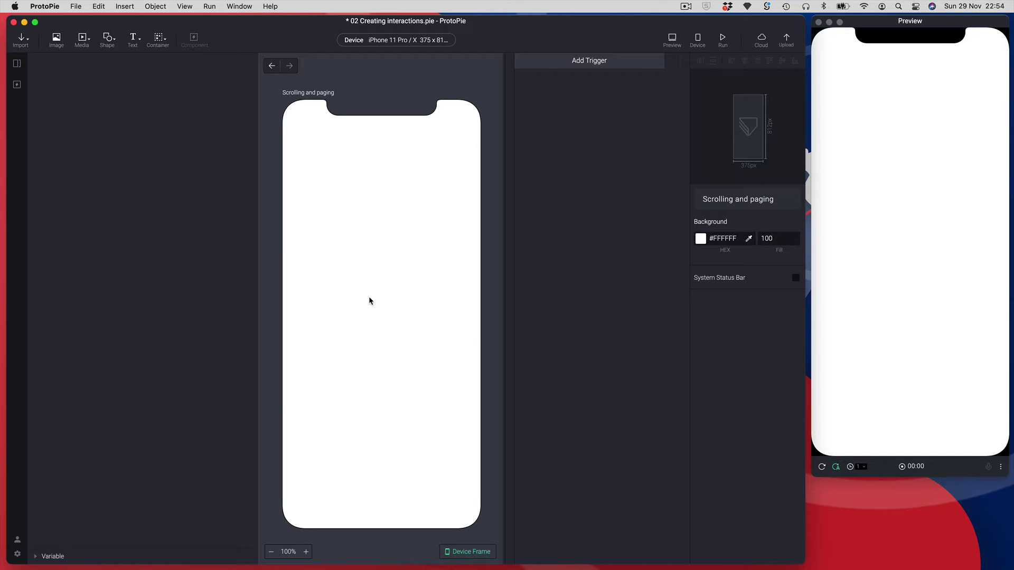
- Switch to Figma and copy the first blue rounded rectangle in the Assets 5 frame as SVG
key("super+Tab")
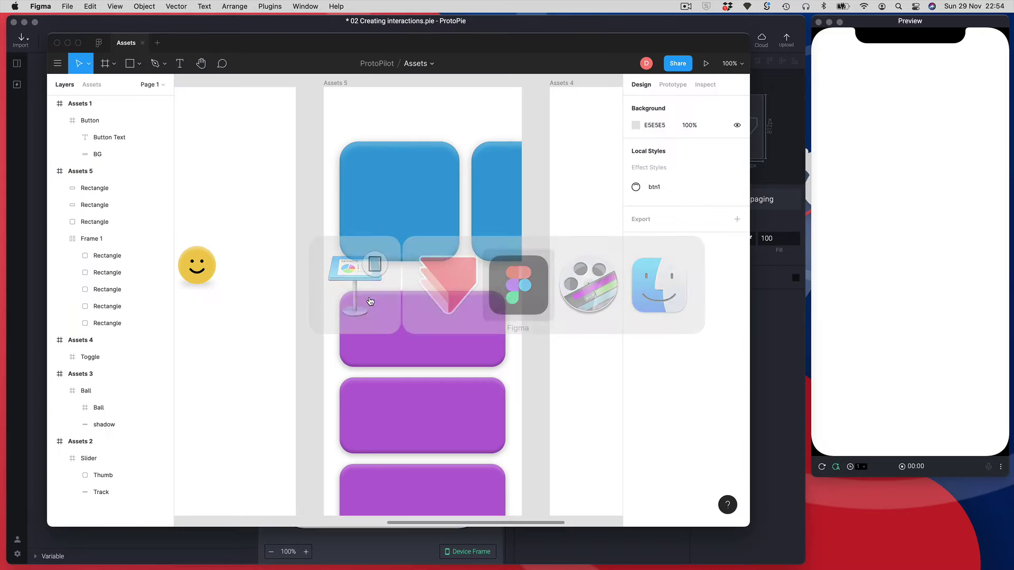
scroll(528, 342, "down", 1)
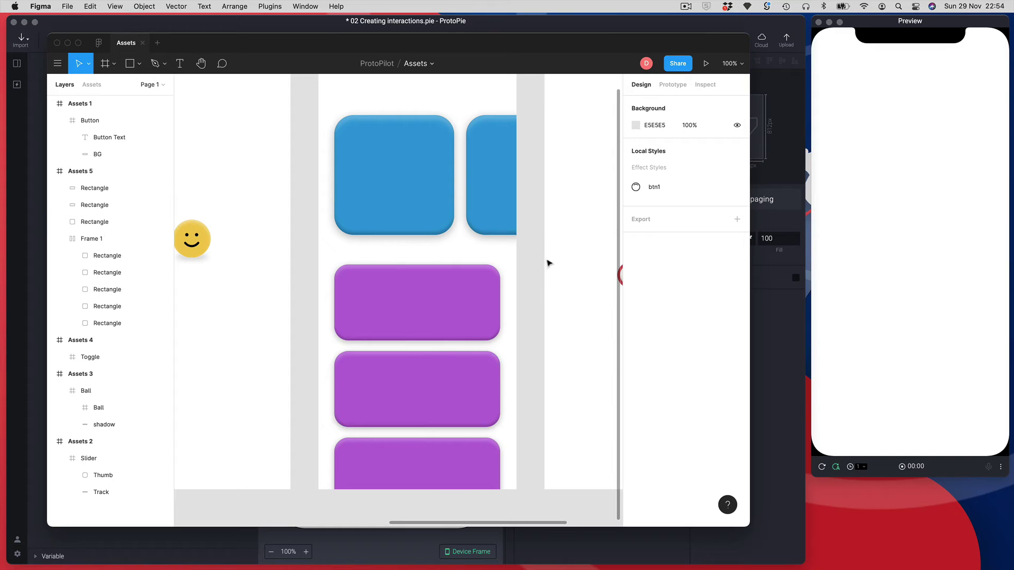
double_click(399, 212)
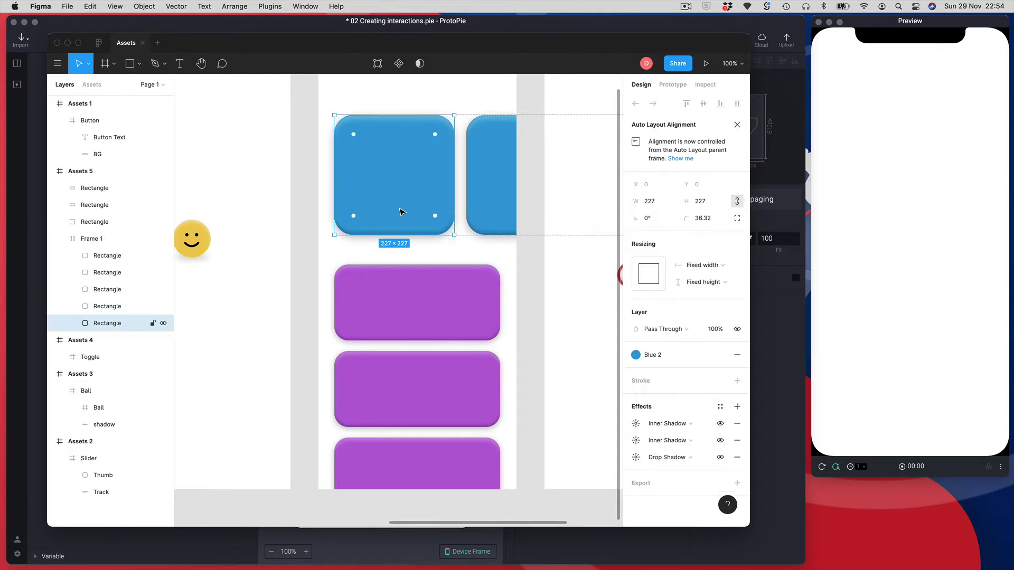
right_click(424, 172)
mouse_move(475, 445)
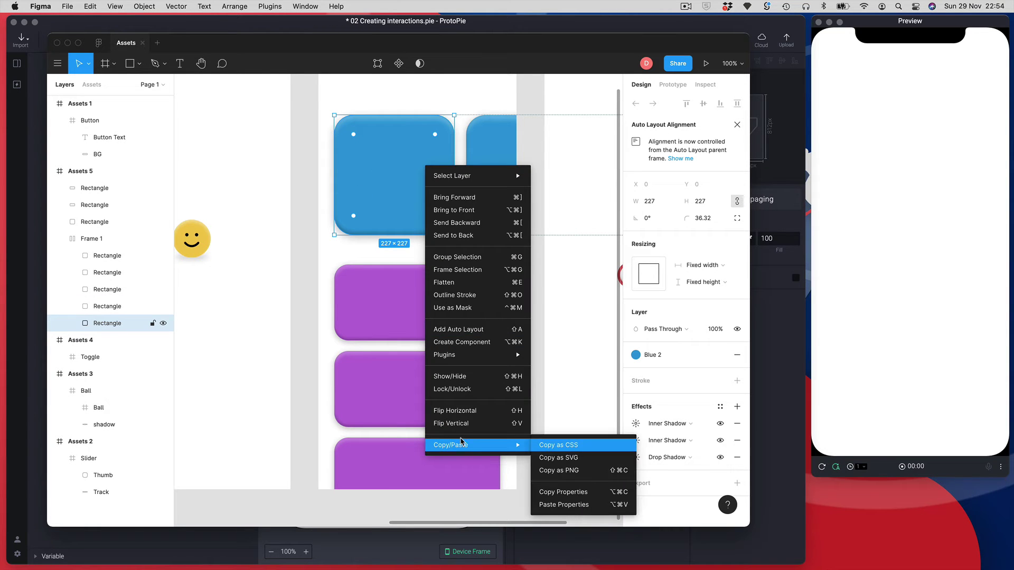
left_click(560, 462)
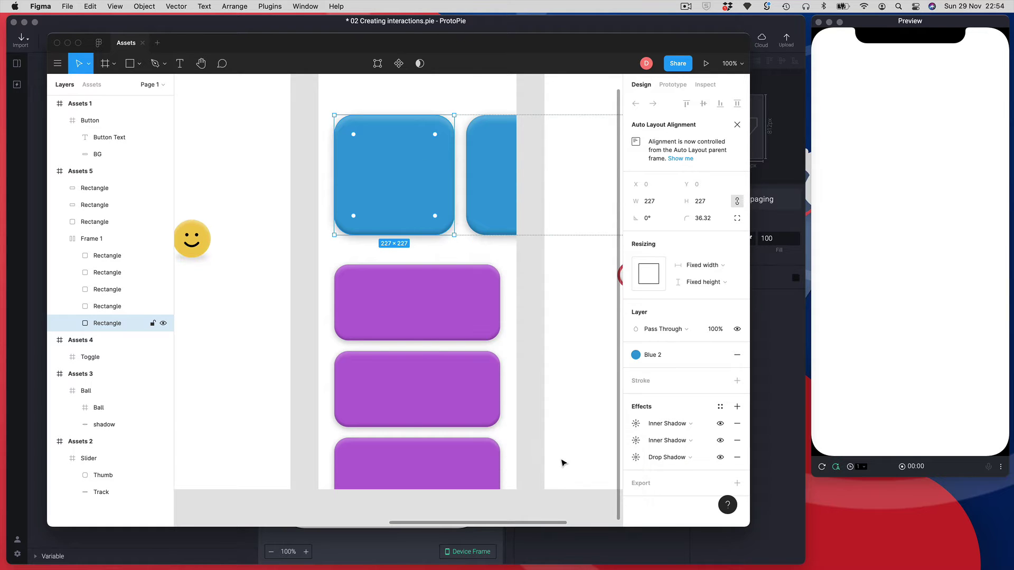
- Switch to ProtoPie, paste the blue square into the scene and place it at about X 25, Y 71
key("super+Tab")
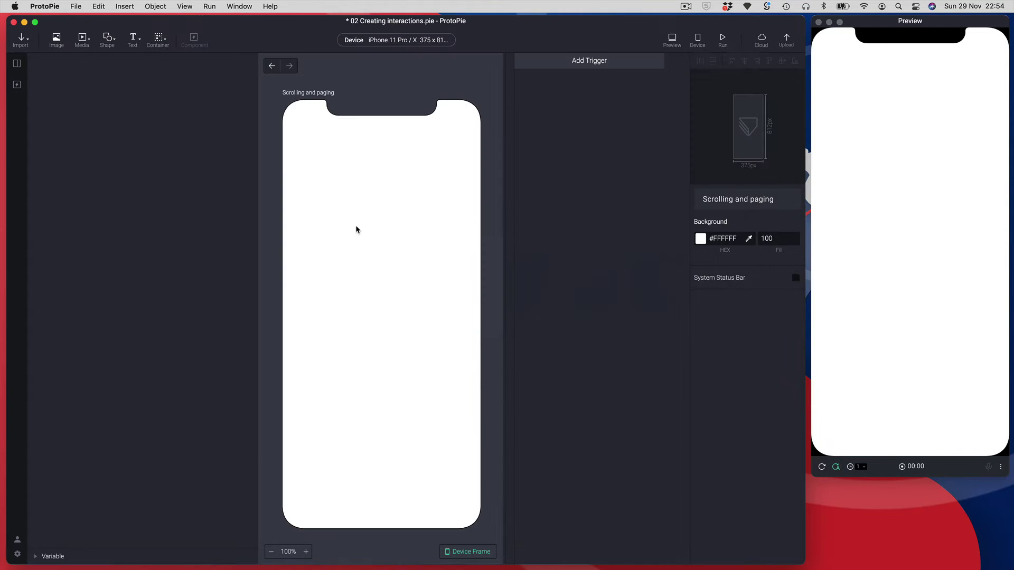
right_click(355, 227)
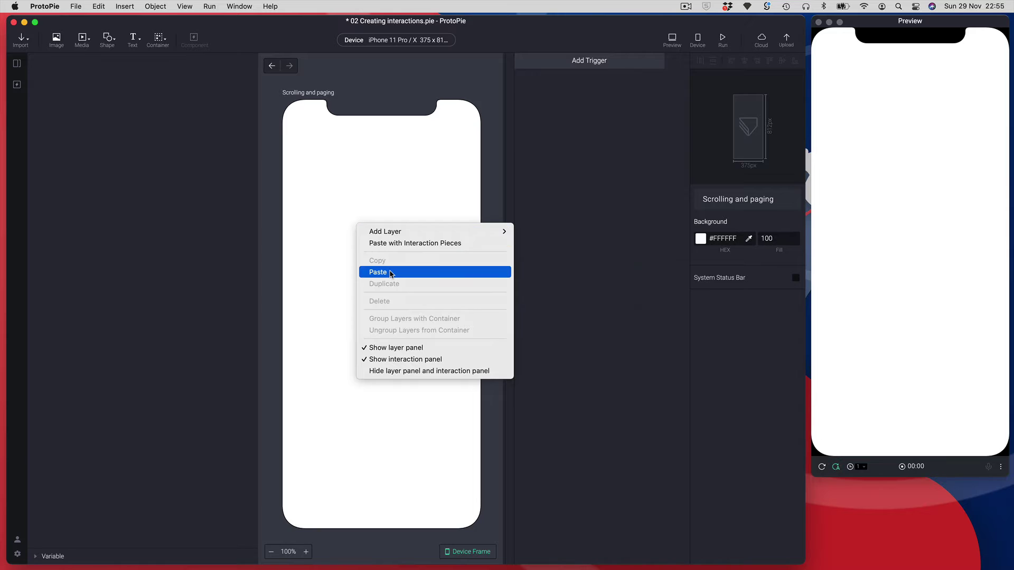
left_click(391, 273)
left_click_drag(353, 342, 361, 236)
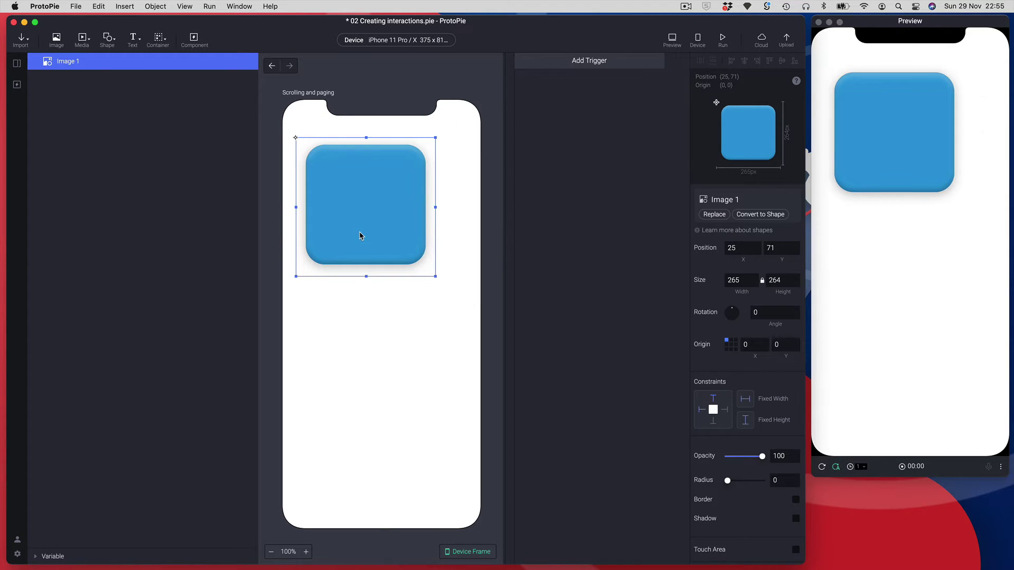
- Duplicate the blue square twice in a row to its right, with the copies at about X 268 and X 494
key("super+d")
left_click_drag(364, 255, 495, 259)
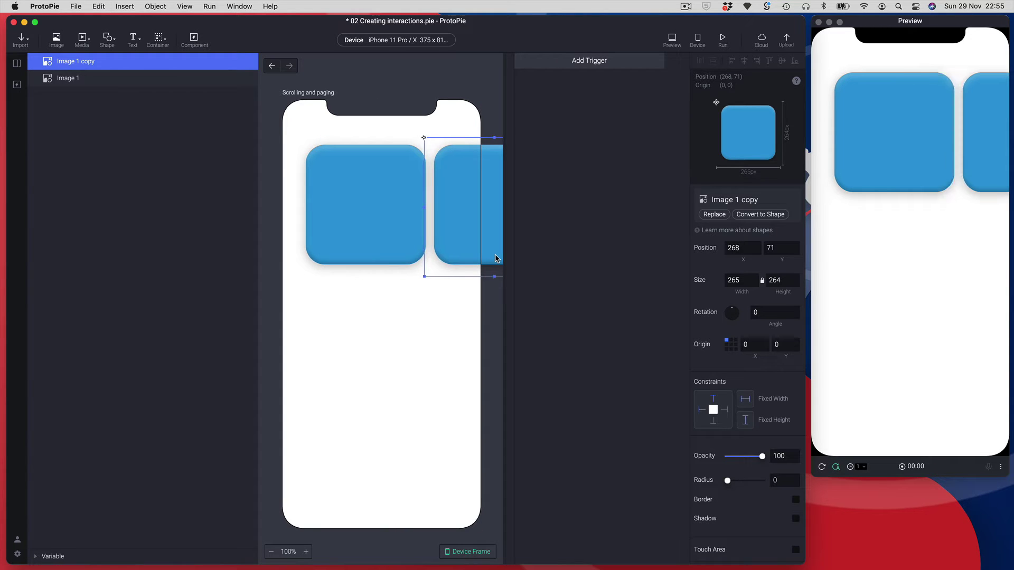
key("super+d")
scroll(446, 249, "right", 5)
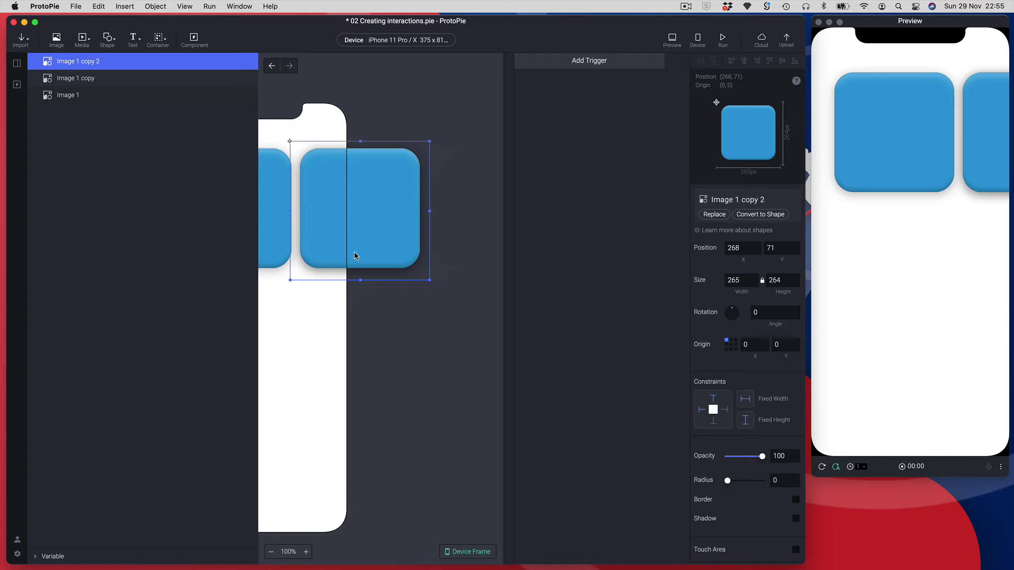
left_click_drag(401, 254, 466, 254)
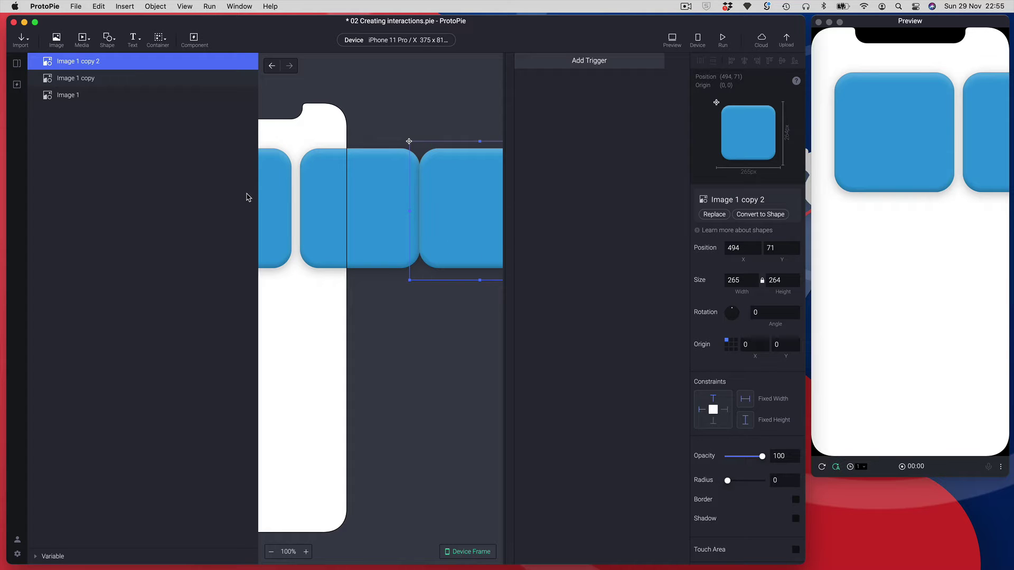
- Widen the canvas area and move the third blue square to about X 533
left_click_drag(257, 196, 140, 196)
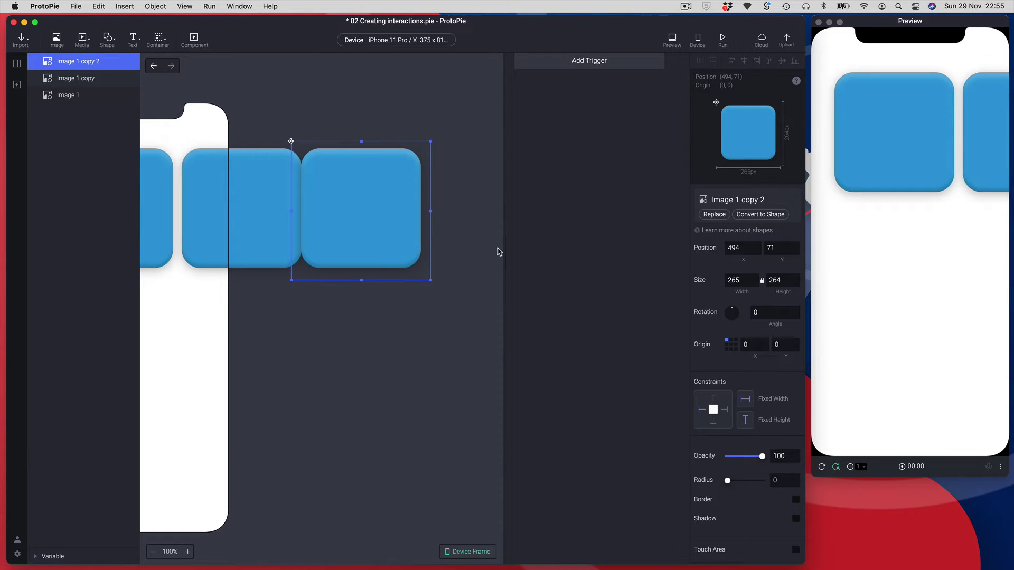
left_click_drag(504, 252, 581, 251)
left_click_drag(394, 331, 503, 335)
mouse_move(486, 244)
left_mouse_down()
mouse_move(517, 245)
mouse_move(505, 246)
left_mouse_up()
- Distribute the three blue squares horizontally so the gaps between them are equal
left_click(365, 245, "shift")
left_click(235, 226, "shift")
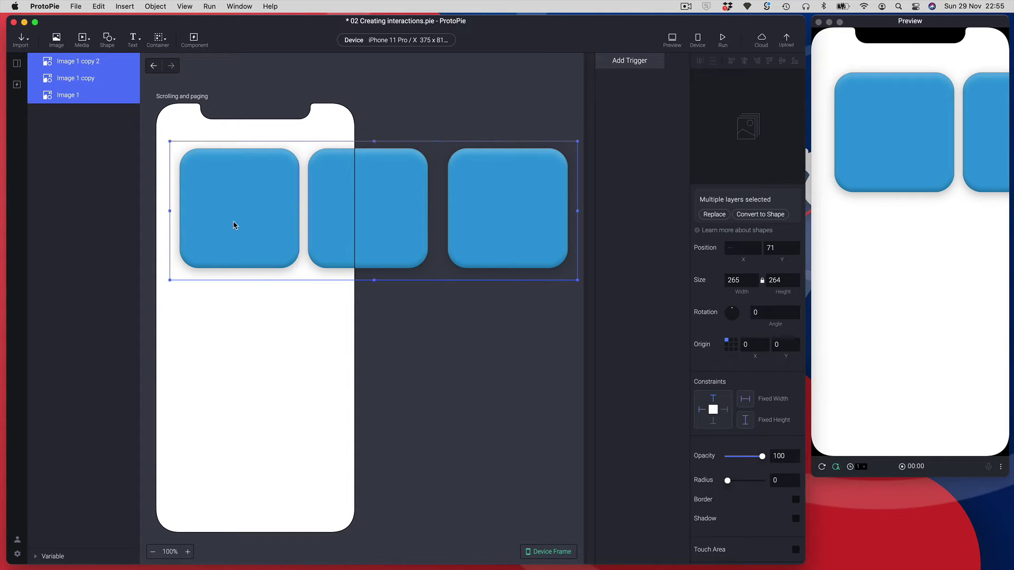
left_click(701, 62)
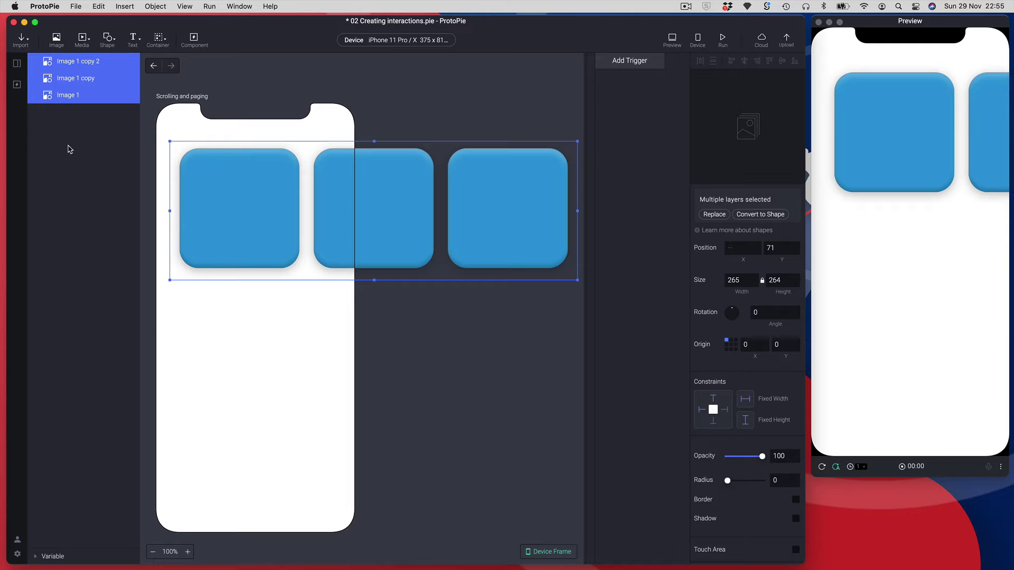
left_click(75, 115)
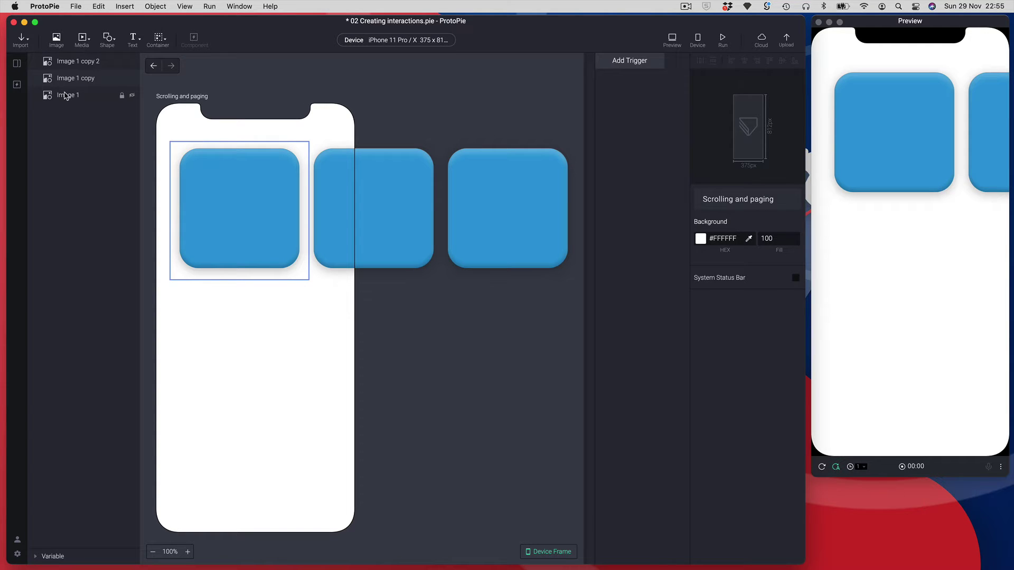
- Reorder the layers as Image 1, Image 1 copy and Image 1 copy 2 from first to last
left_click(45, 100)
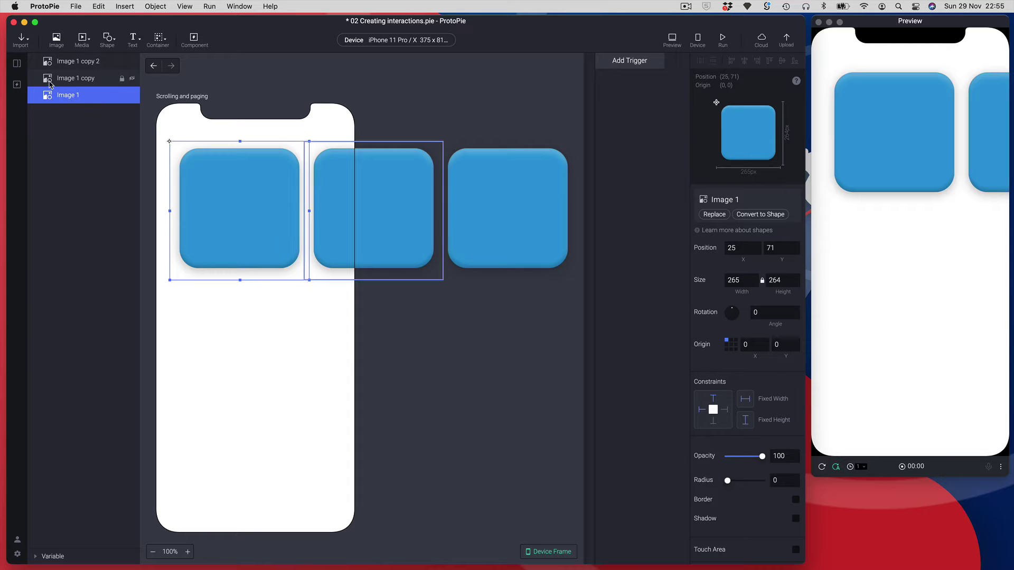
left_click(50, 85)
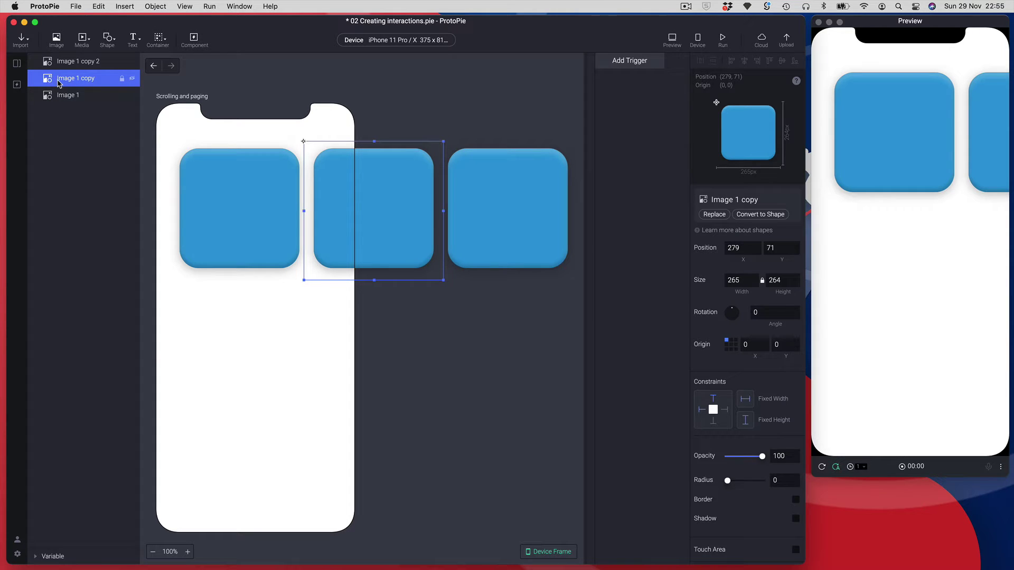
left_click_drag(59, 83, 61, 104)
left_click_drag(48, 63, 68, 106)
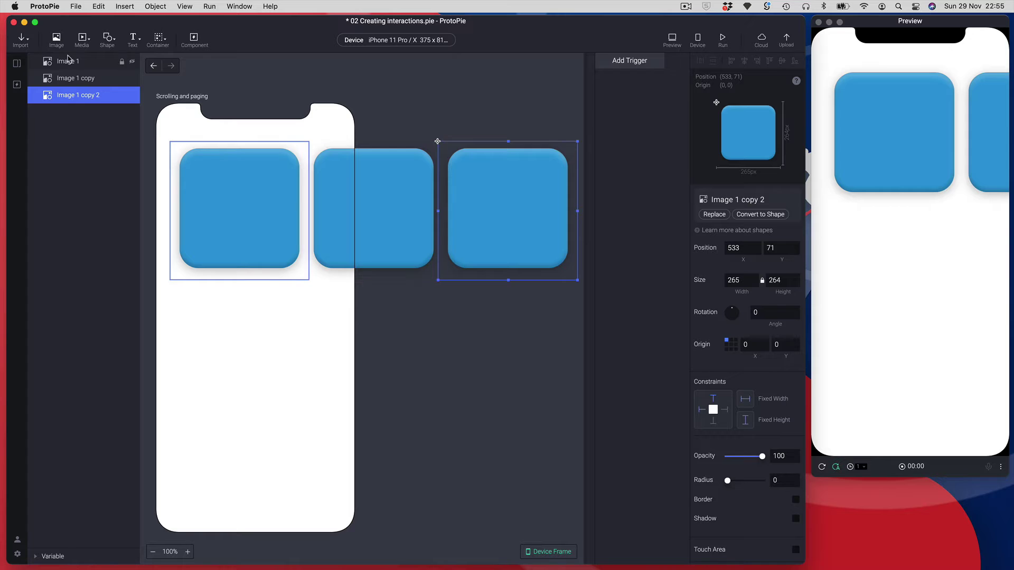
- Rename the layers Image 1 copy and Image 1 copy 2 as Image 2 and Image 3
double_click(71, 78)
left_click(80, 78)
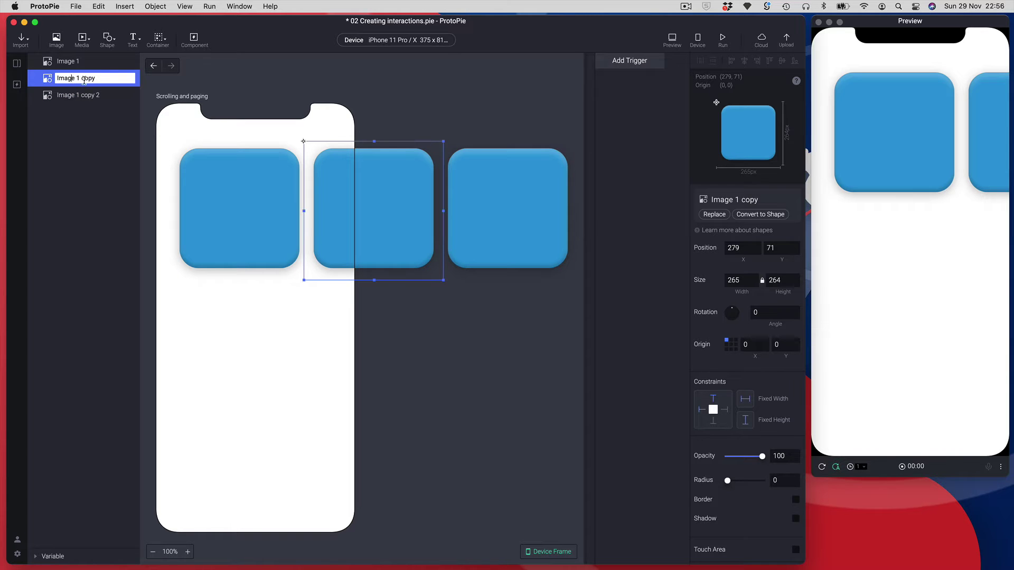
left_click_drag(110, 79, 81, 80)
type("2")
key("Return")
double_click(99, 95)
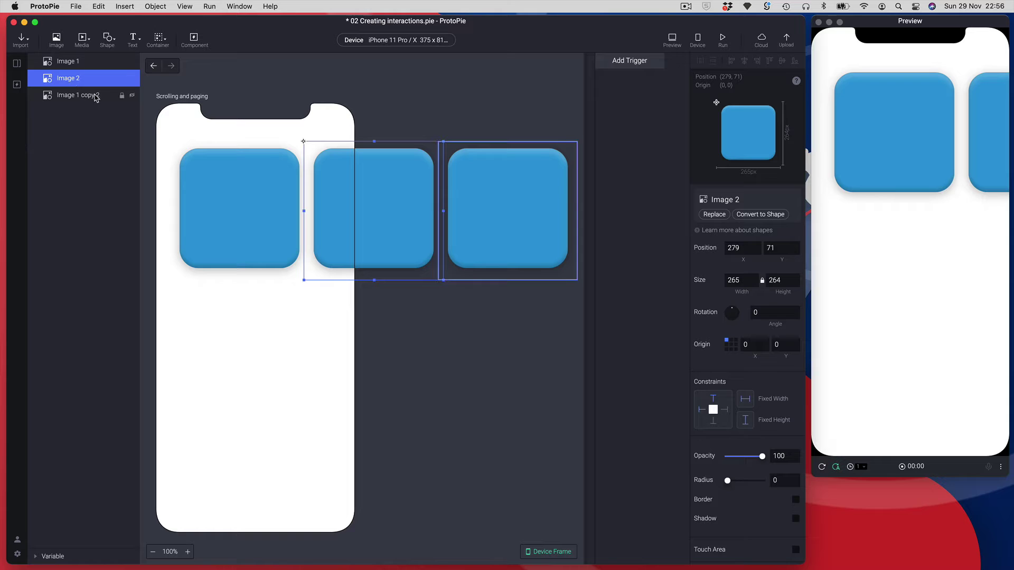
left_click_drag(99, 95, 77, 96)
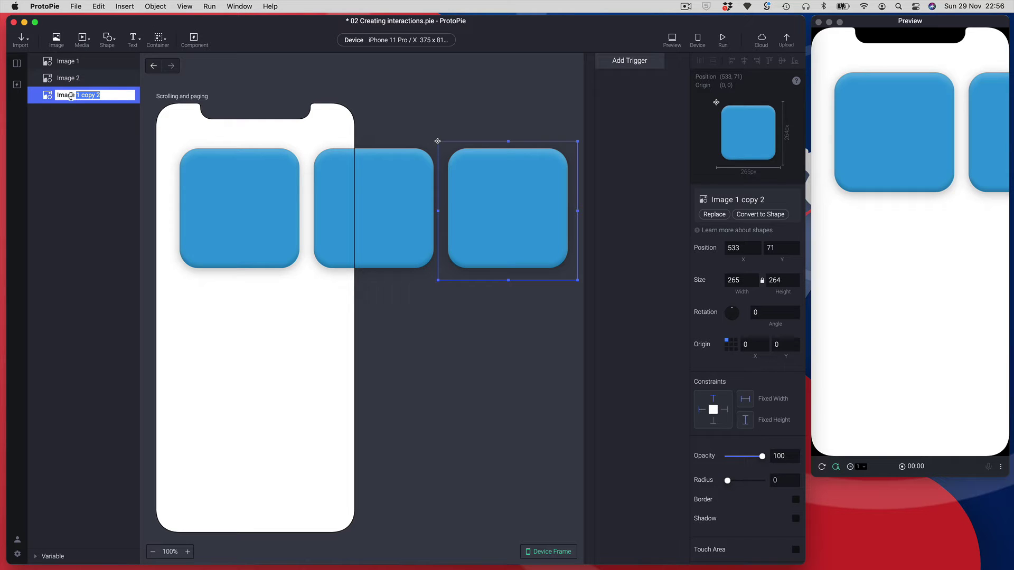
type("3")
key("Return")
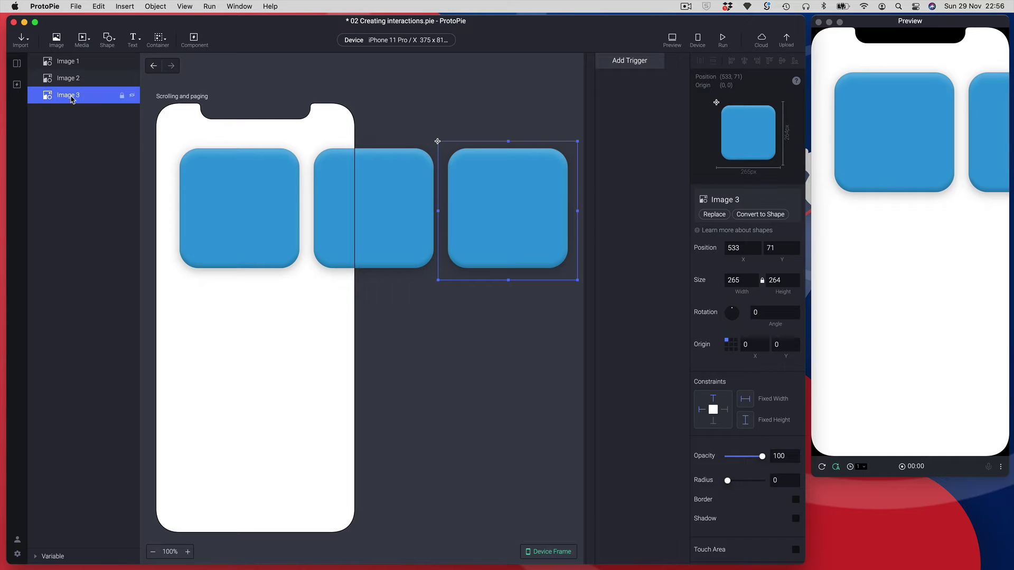
- Group the layers Image 1, Image 2 and Image 3 into a container and expand it in the layer list
left_click(61, 63)
left_click(62, 102, "shift")
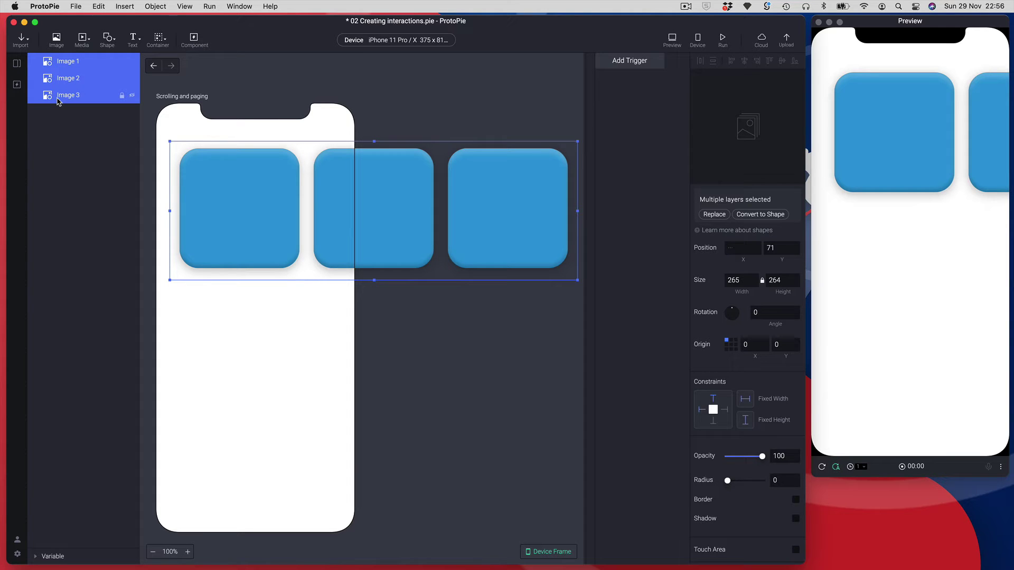
key("super+alt+g")
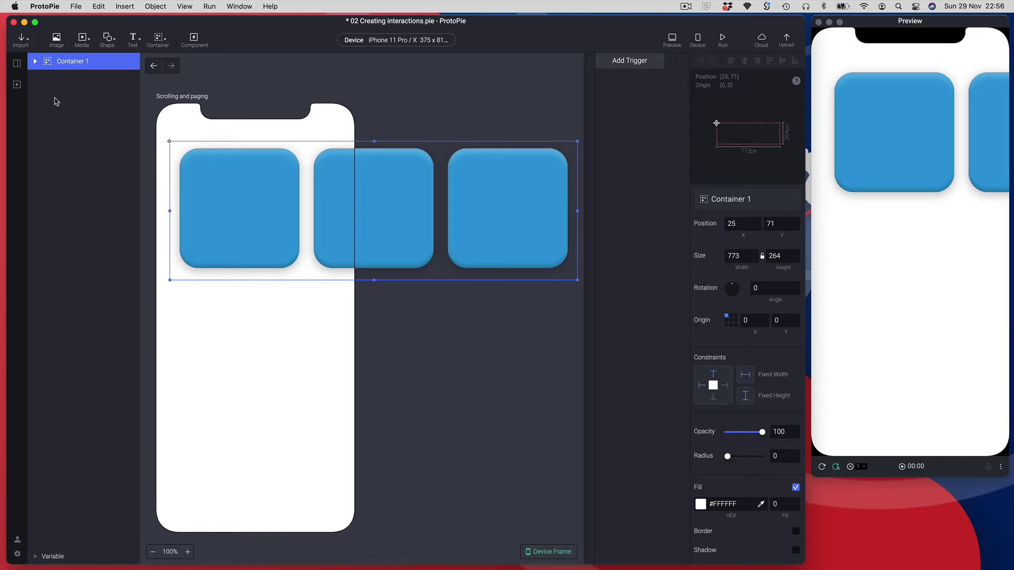
left_click(36, 61)
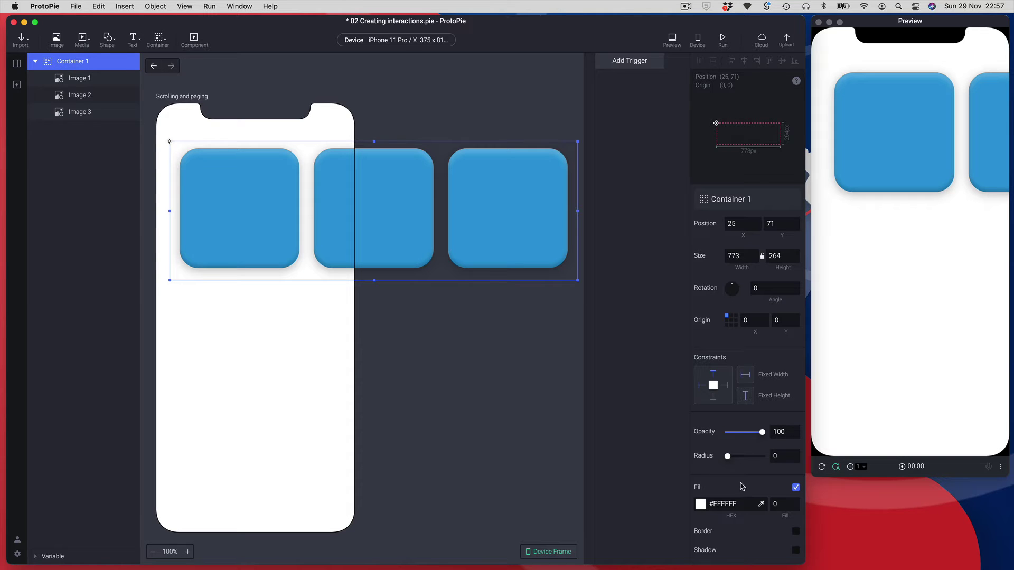
- Turn on Paging for the container and bring its paging options into view
scroll(742, 487, "down", 4)
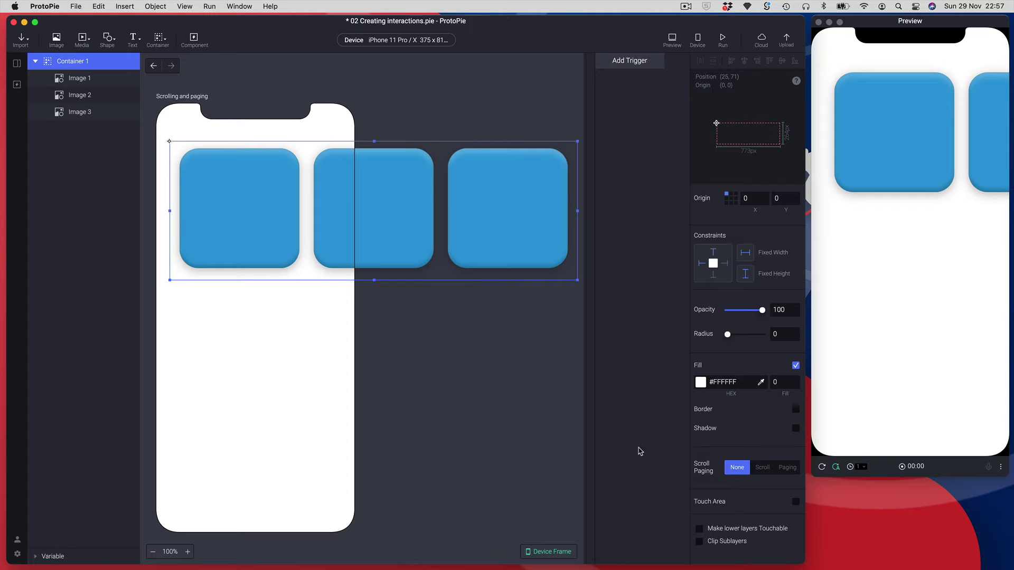
left_click(788, 469)
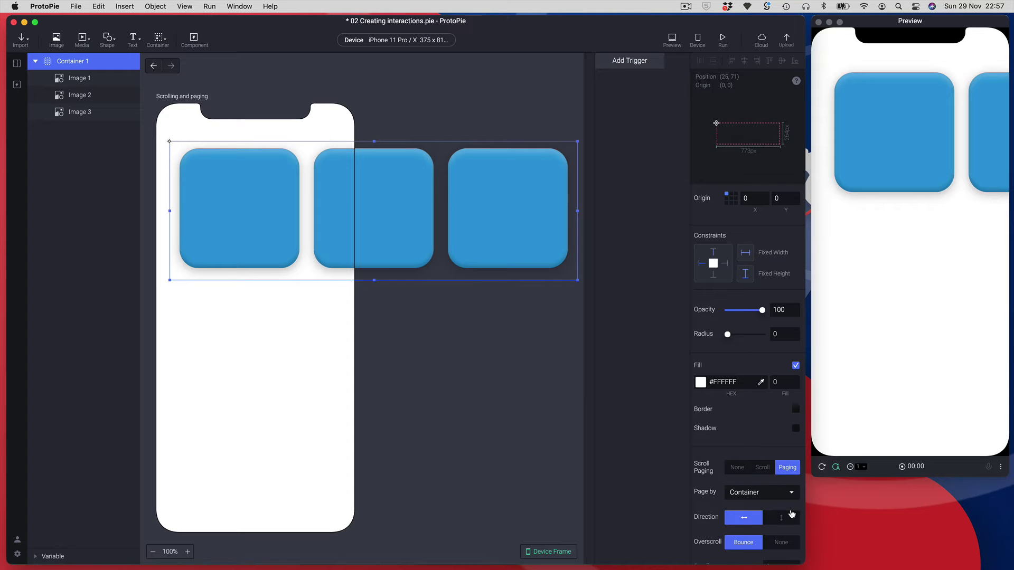
scroll(760, 506, "down", 4)
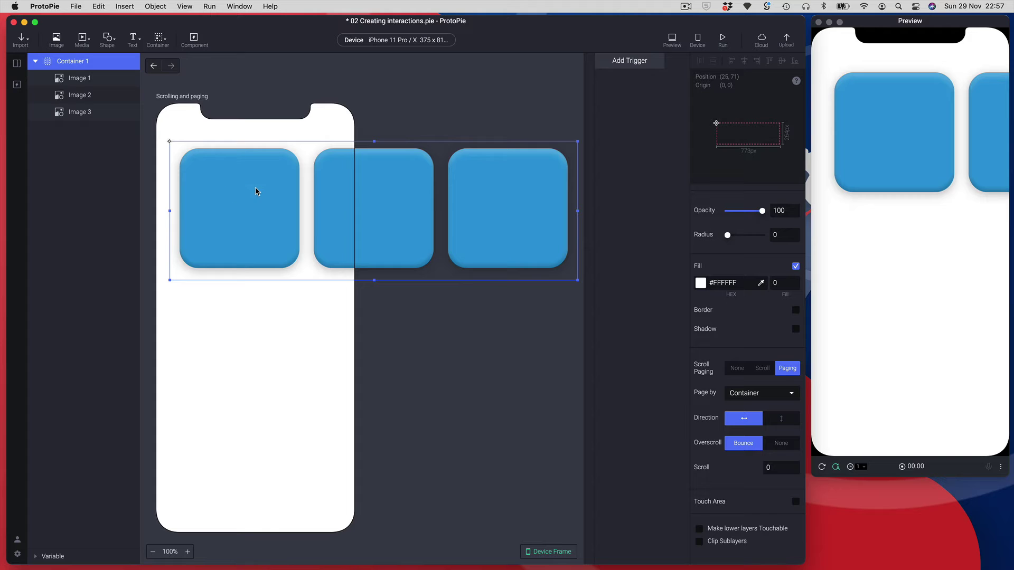
- Reposition the preview window and swipe the blue squares horizontally to test the paging
left_click_drag(907, 26, 883, 58)
left_click_drag(873, 149, 891, 159)
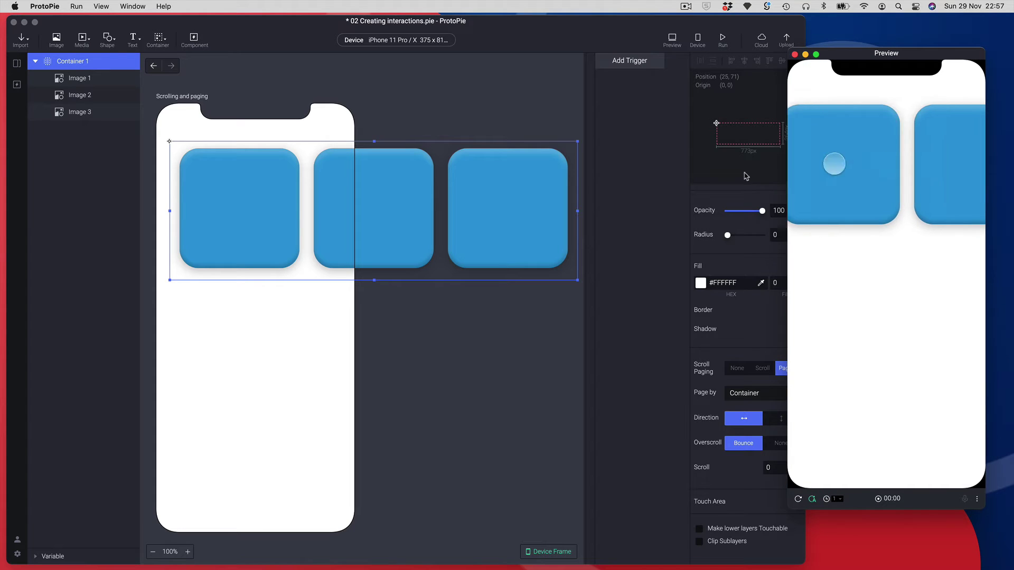
left_click_drag(823, 187, 611, 199)
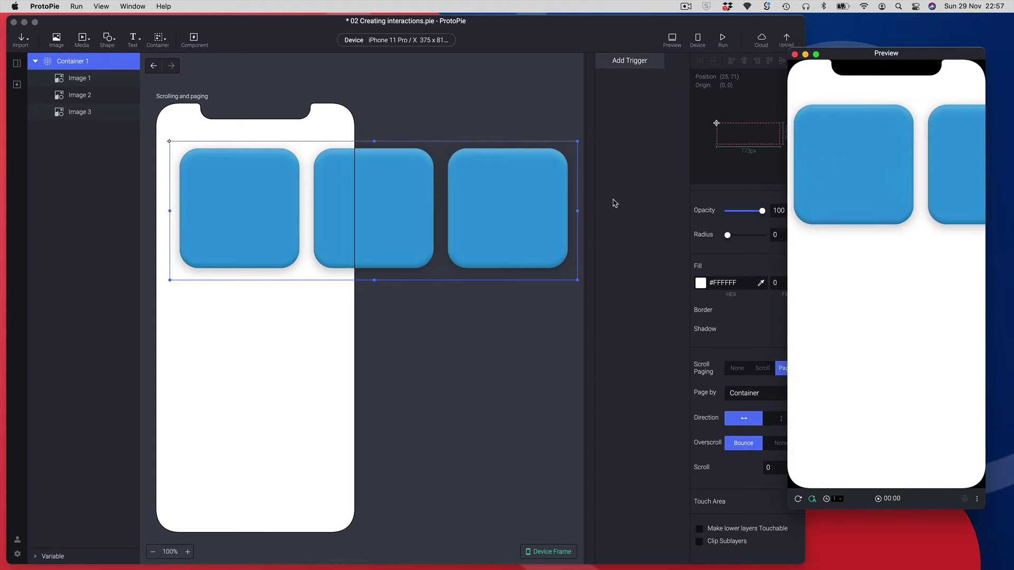
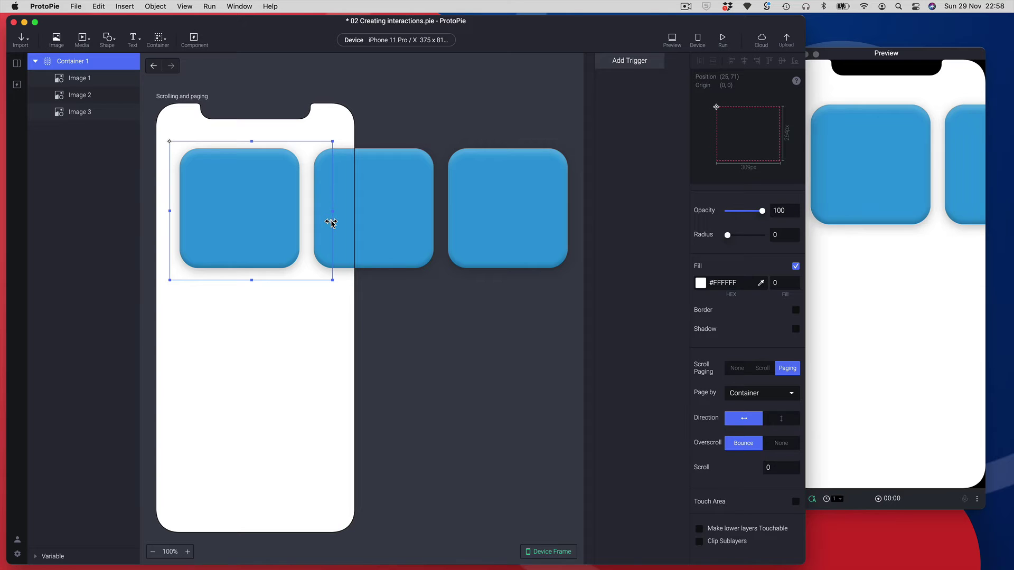
- Narrow the container to about 323 px wide and swipe the squares in the preview to test the paging
left_click_drag(331, 223, 338, 223)
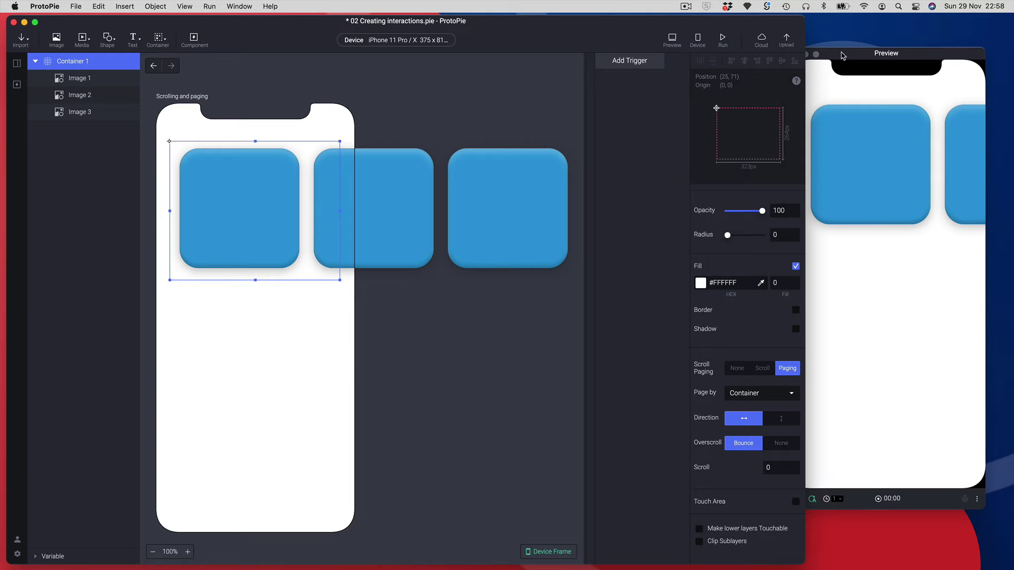
left_click_drag(889, 154, 827, 133)
left_click_drag(889, 145, 830, 152)
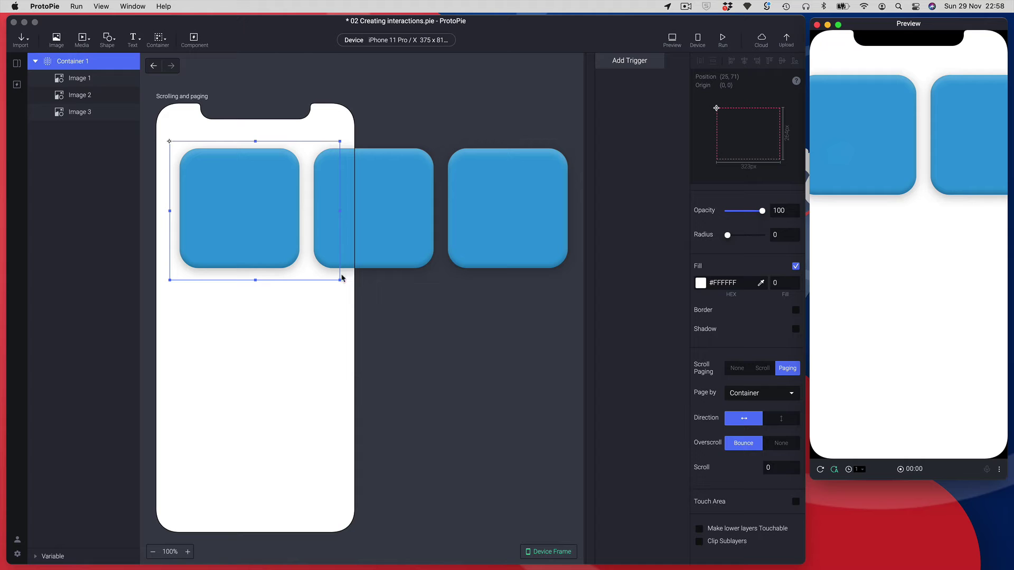
- Narrow the container to about 264 px wide, matching the first square's bounds, and test the paging in the preview
left_click_drag(340, 214, 306, 216)
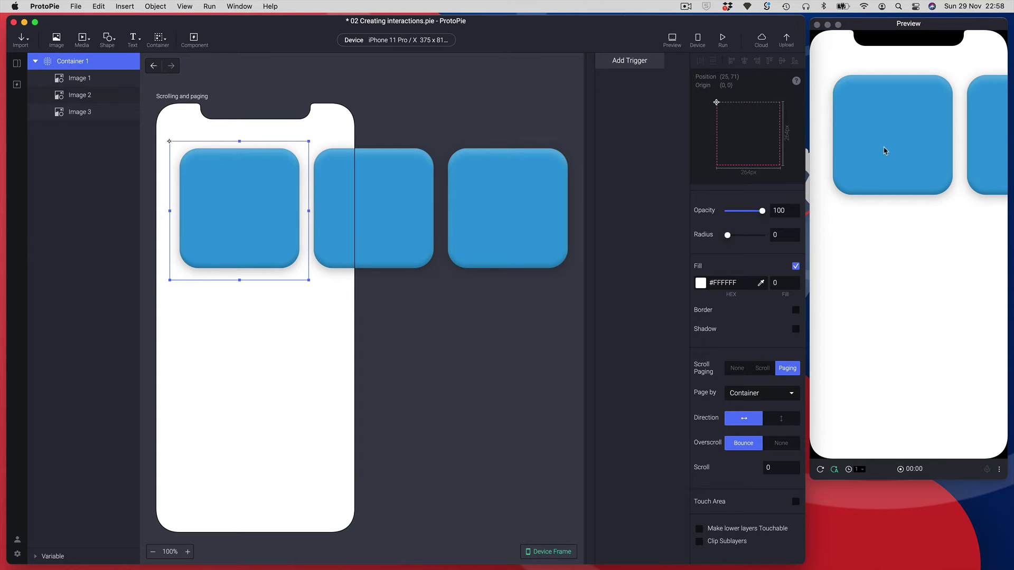
left_click_drag(885, 151, 831, 157)
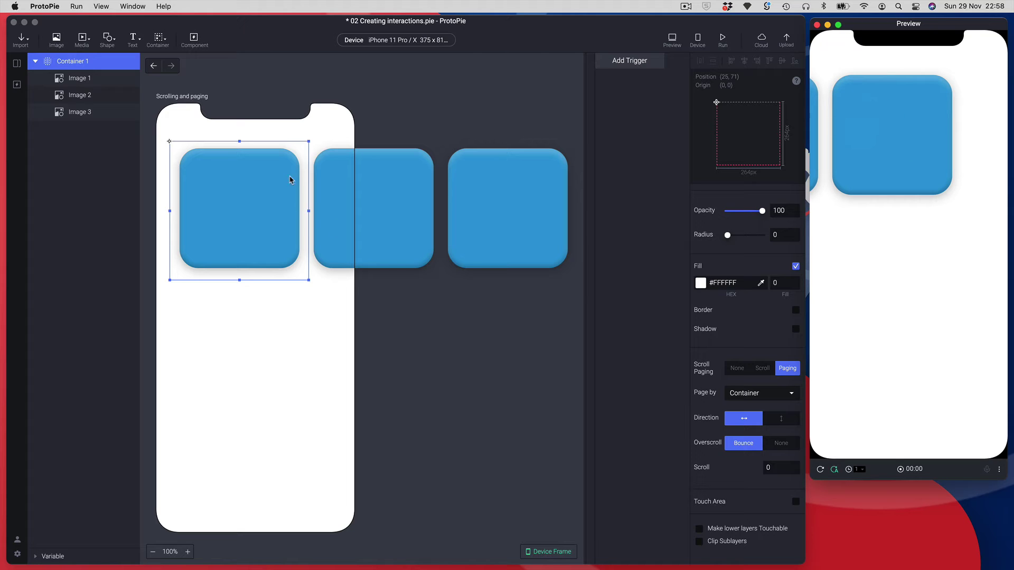
- Move the blue squares' container to about X 56, Y 72, test its paging in the preview, and clear the selection
left_click_drag(898, 142, 939, 151)
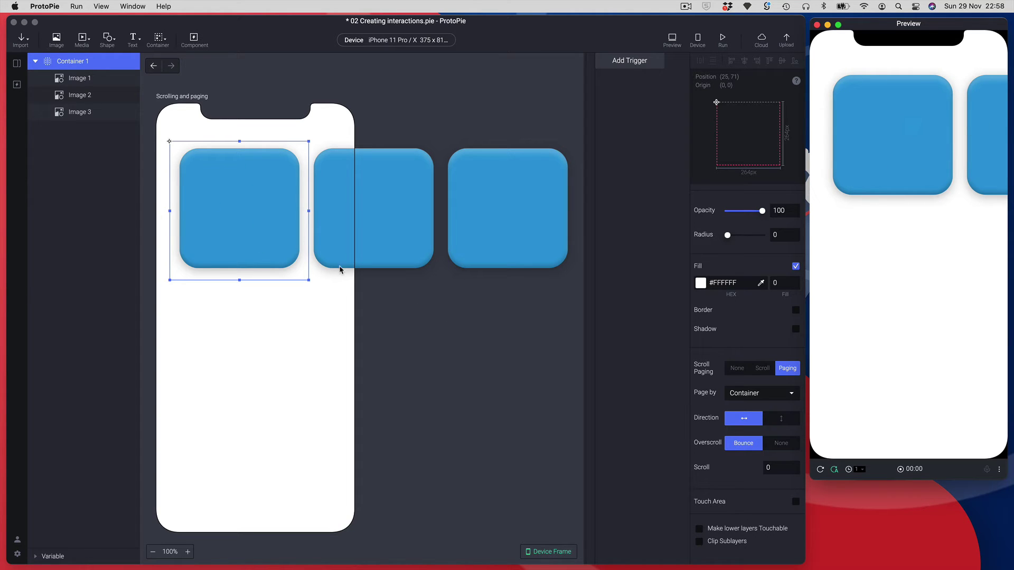
left_click(169, 153)
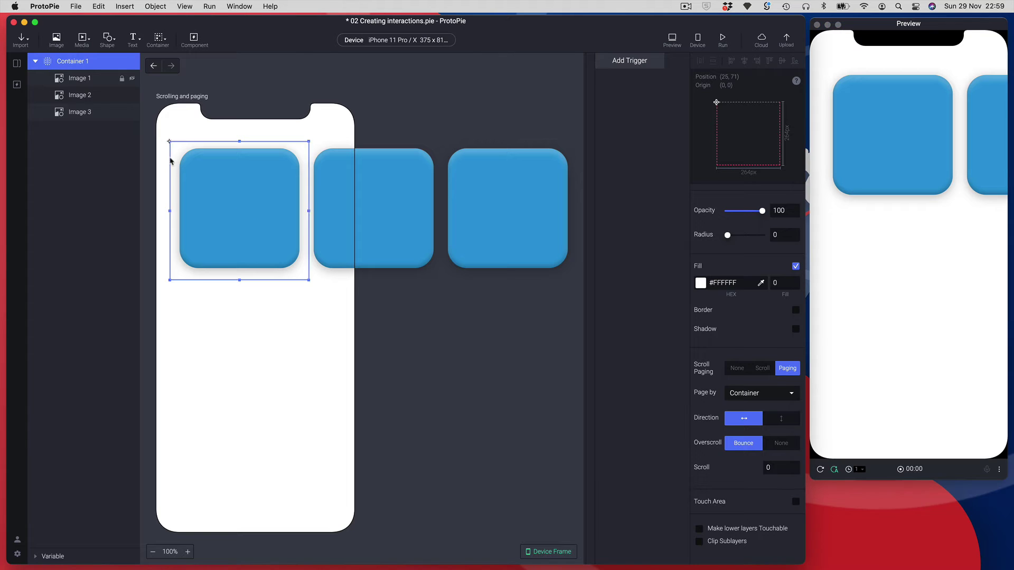
left_click_drag(259, 217, 276, 247)
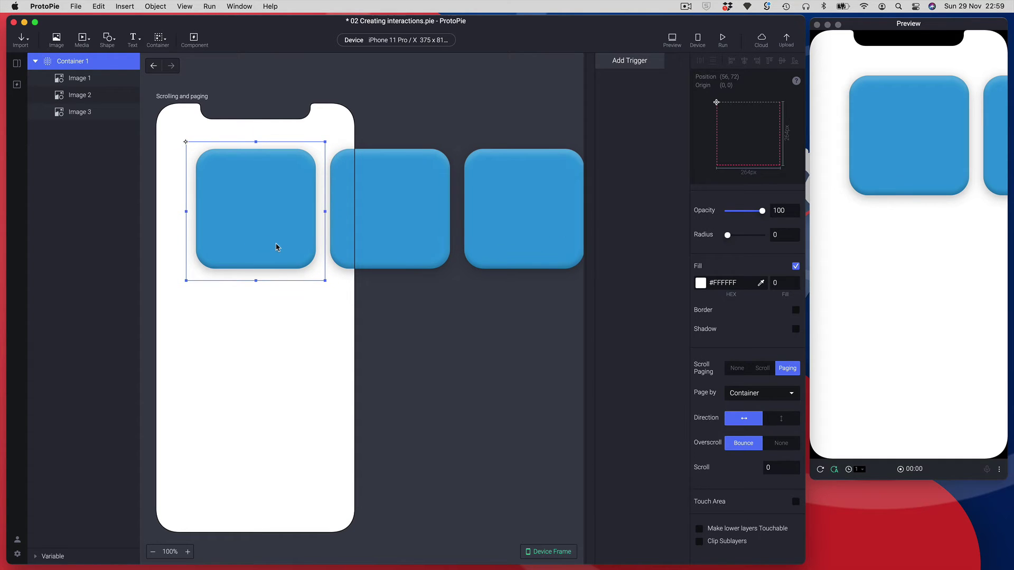
left_click(898, 175)
left_click_drag(932, 147, 992, 158)
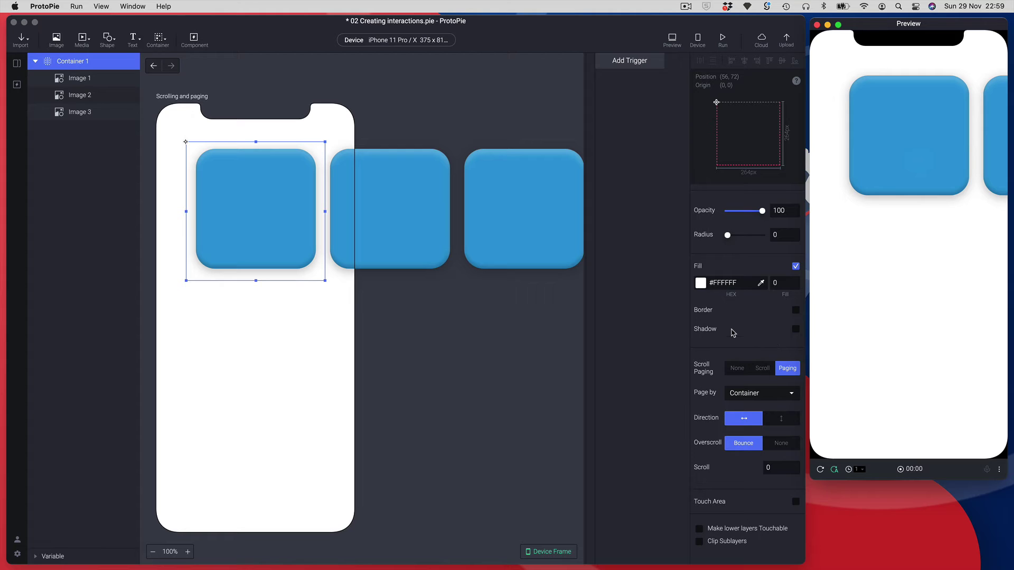
left_click(414, 409)
left_click(389, 403)
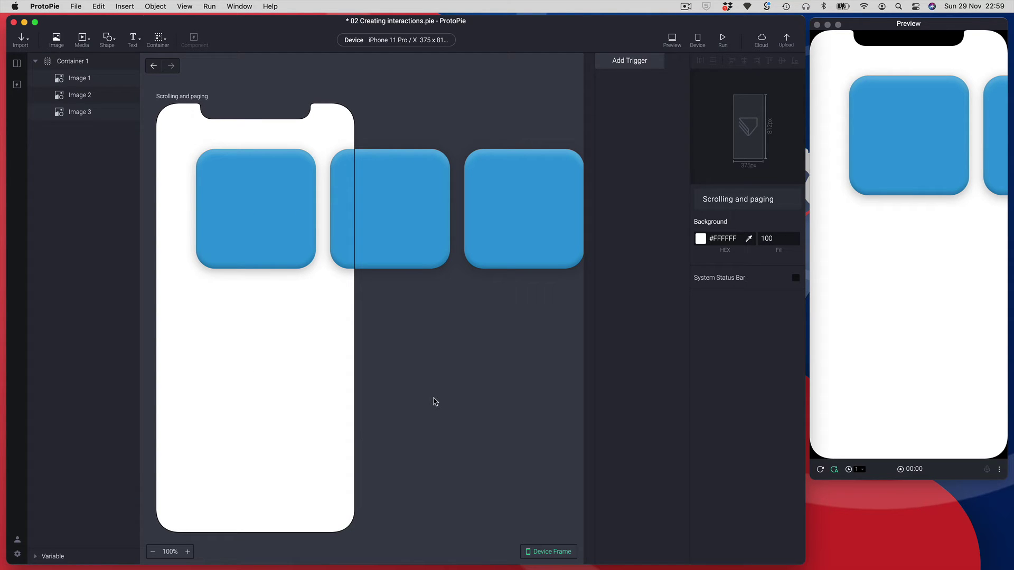
- Switch to Figma and copy the uppermost purple rectangle as SVG
key("super+Tab")
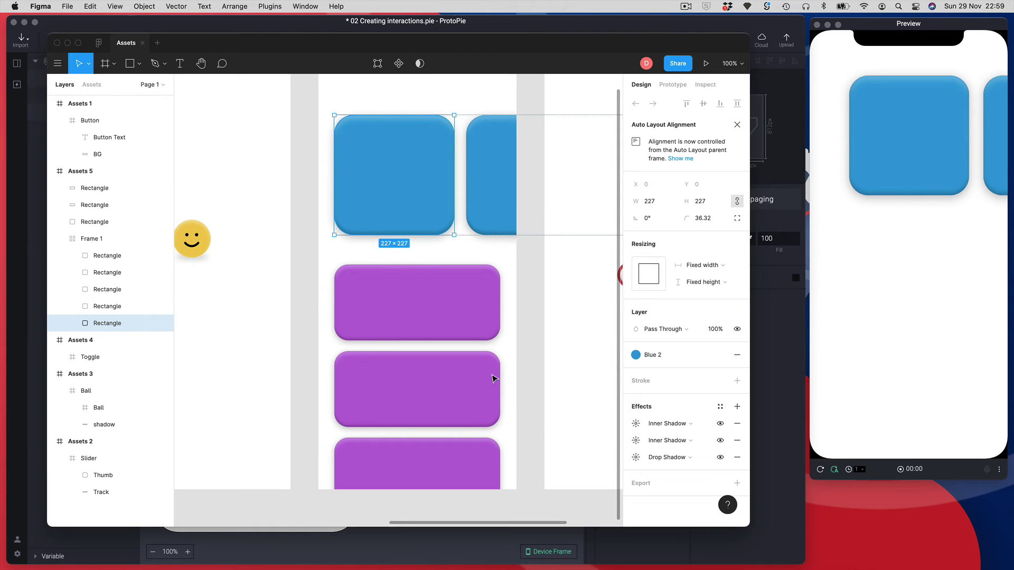
left_click(371, 319)
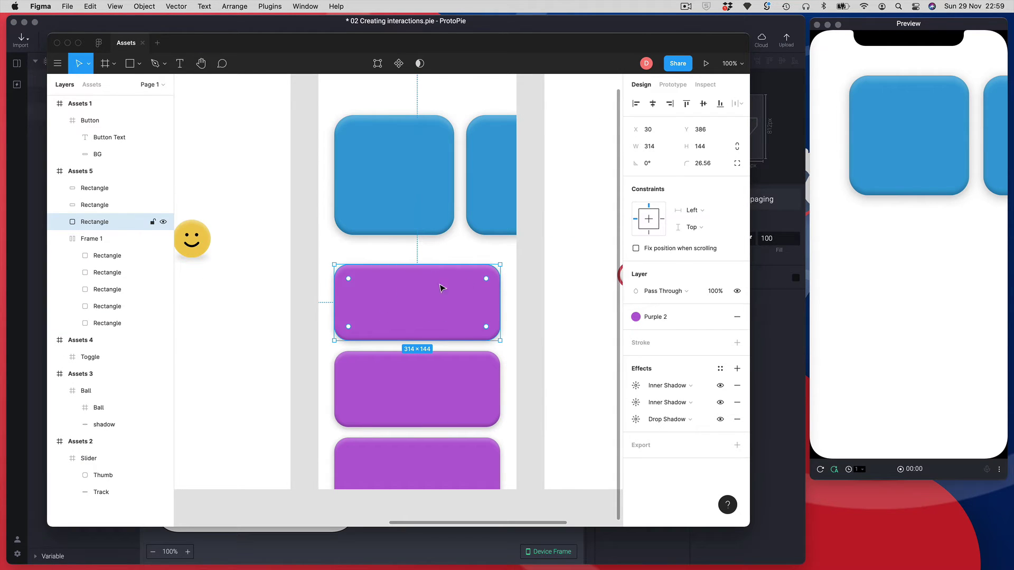
right_click(398, 307)
mouse_move(463, 512)
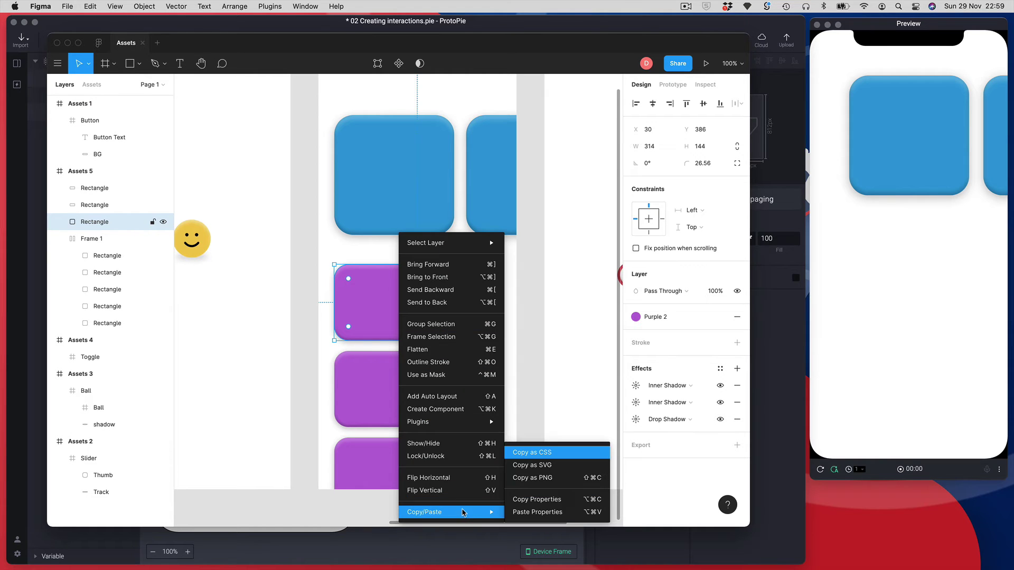
left_click(559, 465)
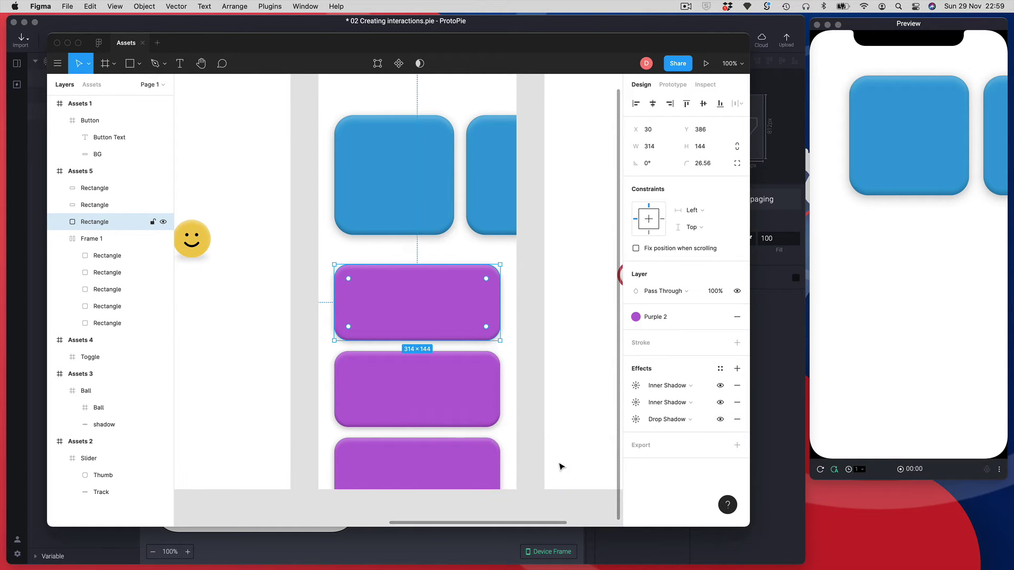
- Switch back to ProtoPie, paste the purple rectangle, and duplicate it into a column of three below the blue squares
key("super+Tab")
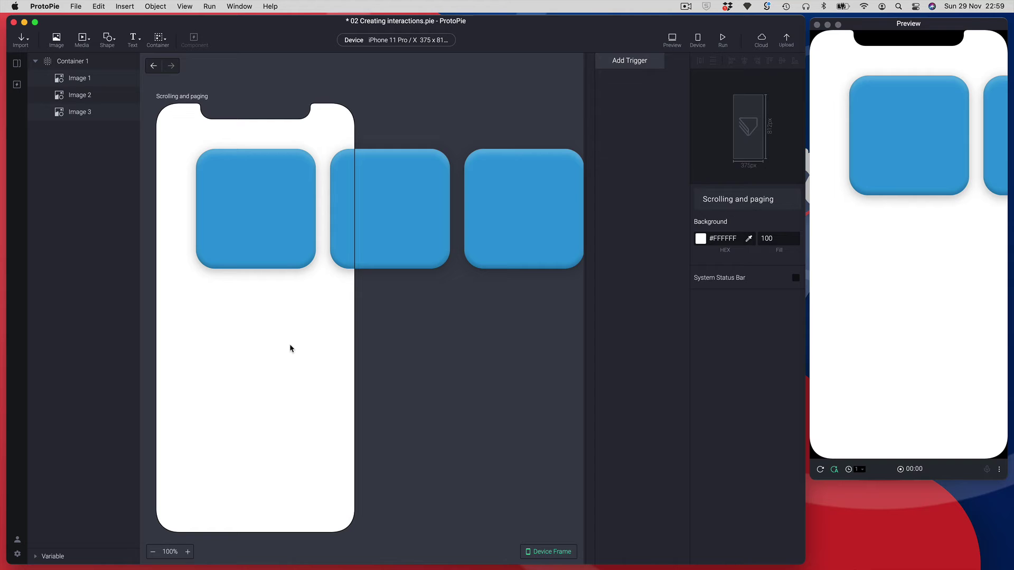
right_click(258, 318)
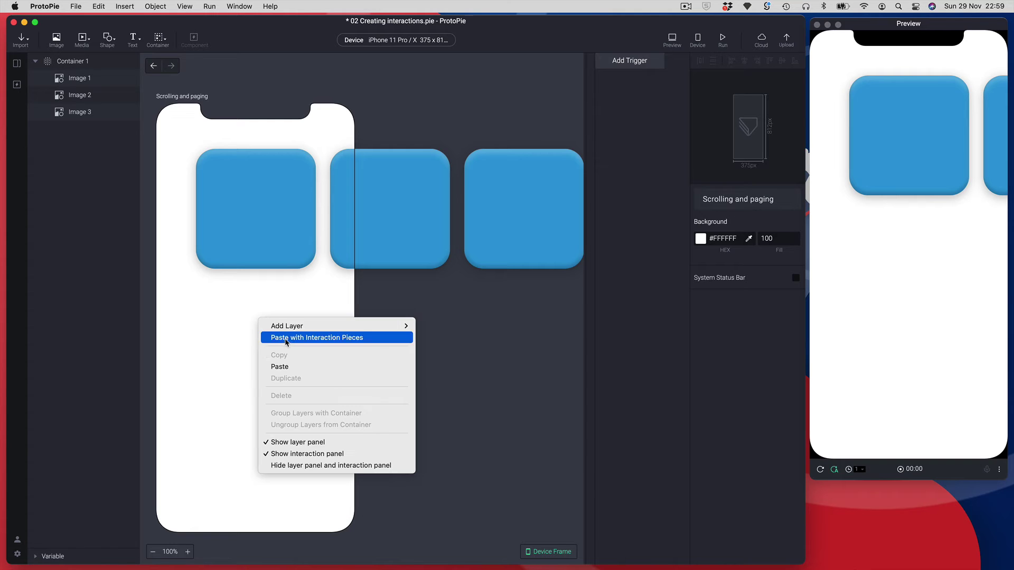
left_click(290, 372)
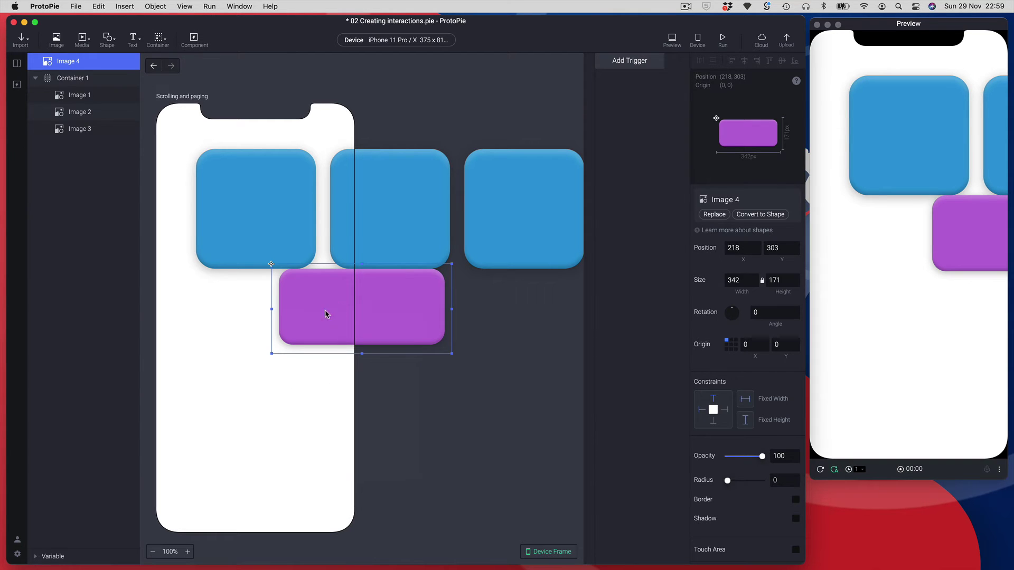
left_click_drag(328, 312, 267, 508)
key("super+d")
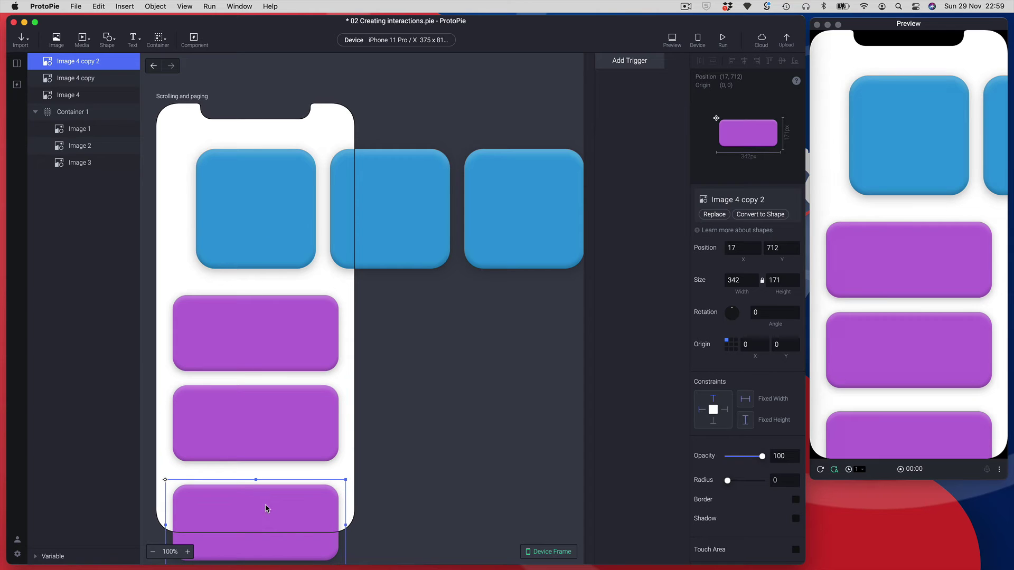
- Duplicate the three purple rectangles and place the copies directly below them, extending the column to six
scroll(267, 507, "down", 5)
left_click(270, 299, "shift")
left_click(254, 220, "shift")
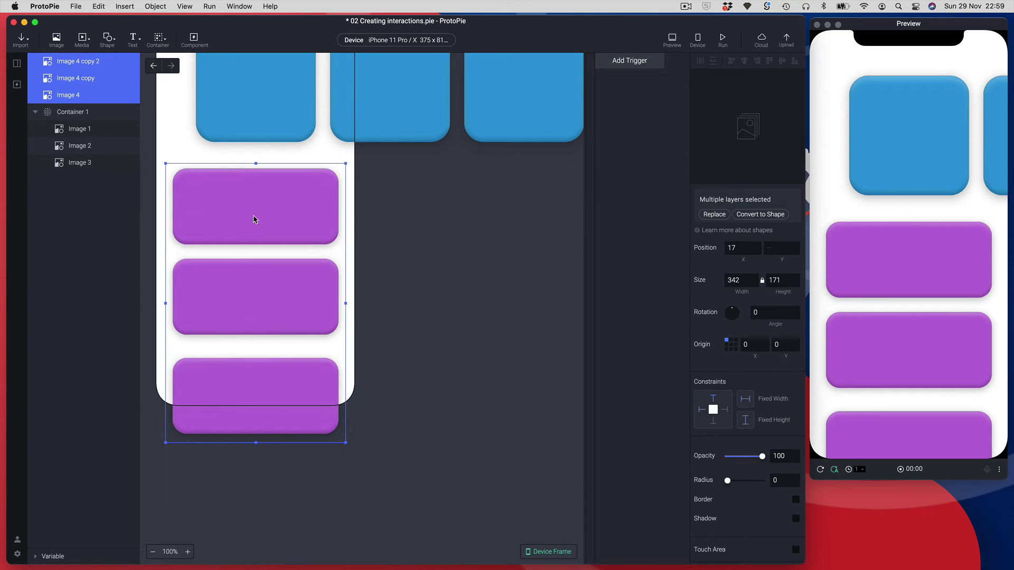
key("super+d")
left_click_drag(254, 220, 272, 500)
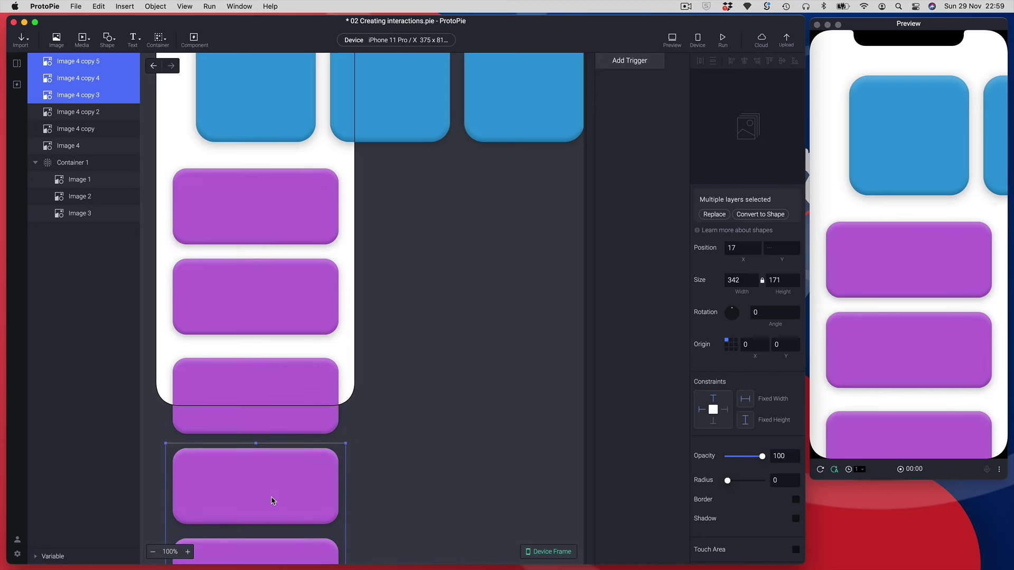
- Select all six purple rectangles and distribute them evenly in the vertical direction
left_click(64, 147)
left_click(58, 64, "shift")
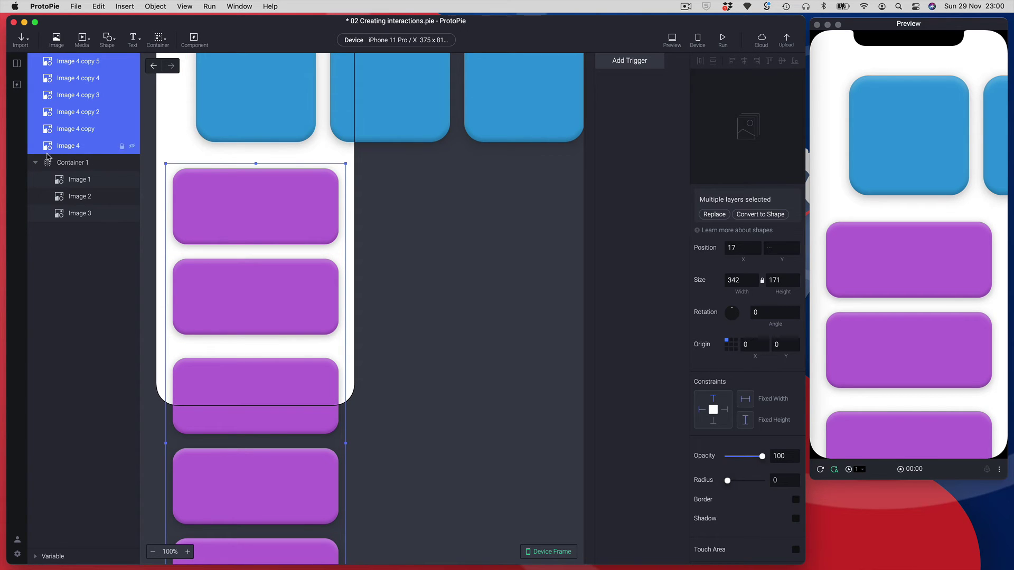
left_click(713, 62)
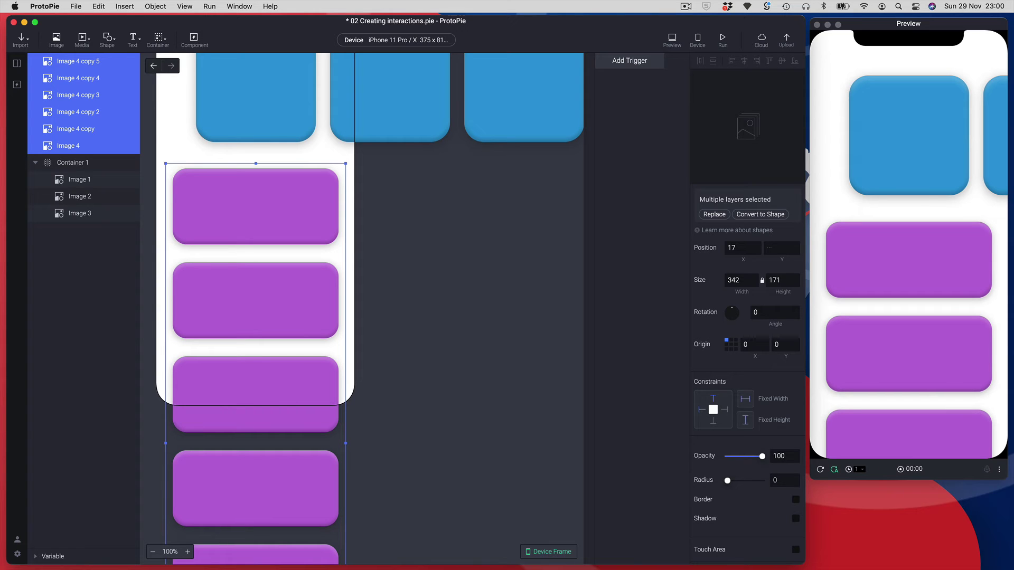
- Group the six purple rectangles into a container and name it Scroll
key("super+alt+g")
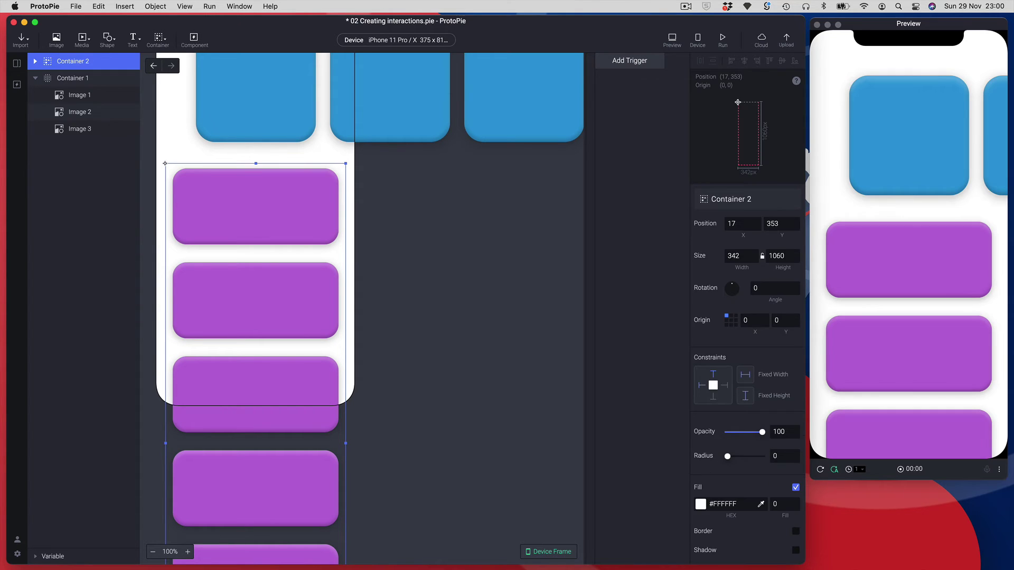
double_click(79, 60)
type("Scroll")
key("Return")
- Inspect the image layers inside the Scroll container, then collapse and reselect the container
left_click(36, 61)
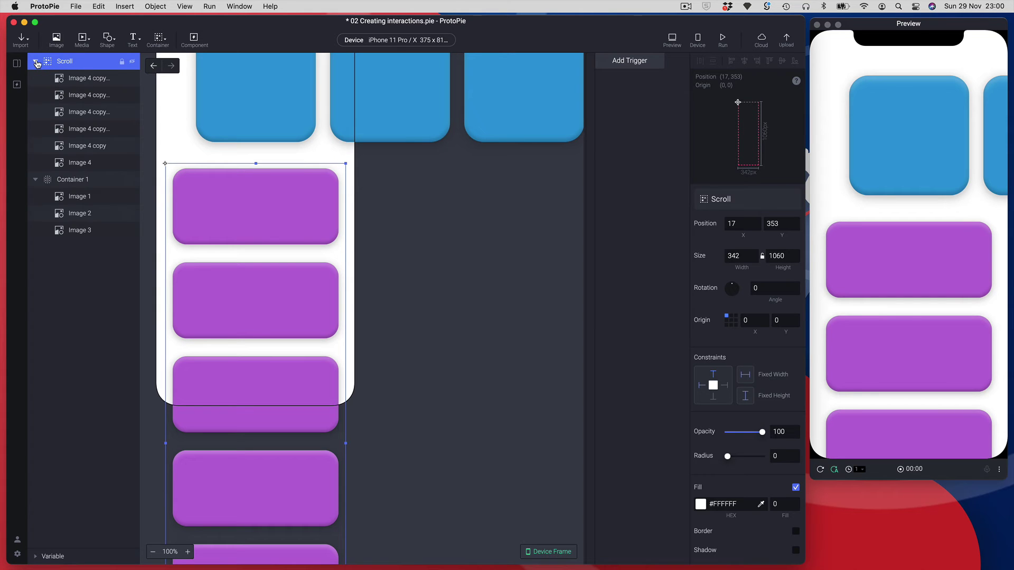
left_click(77, 163)
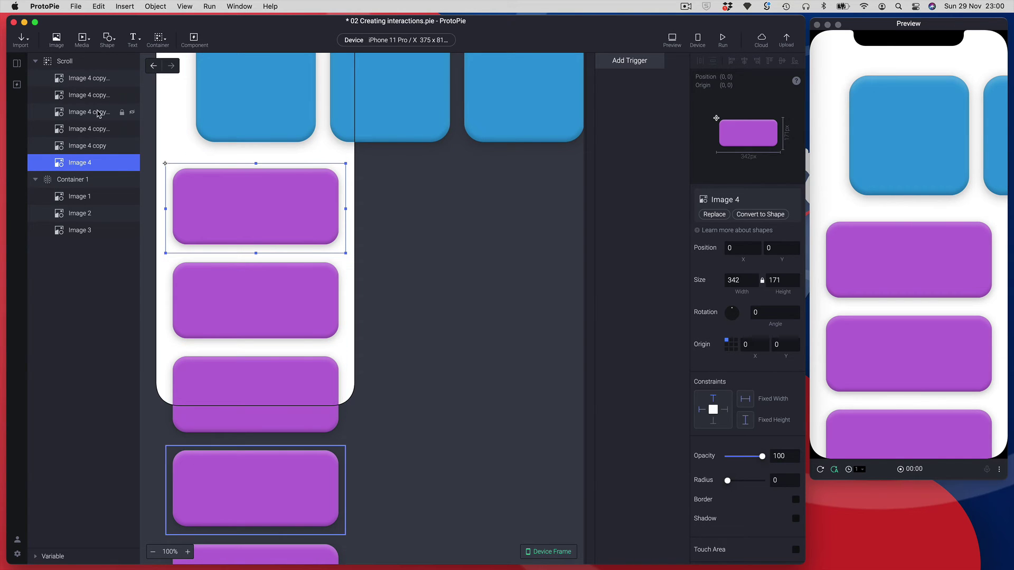
left_click(36, 63)
left_click(46, 65)
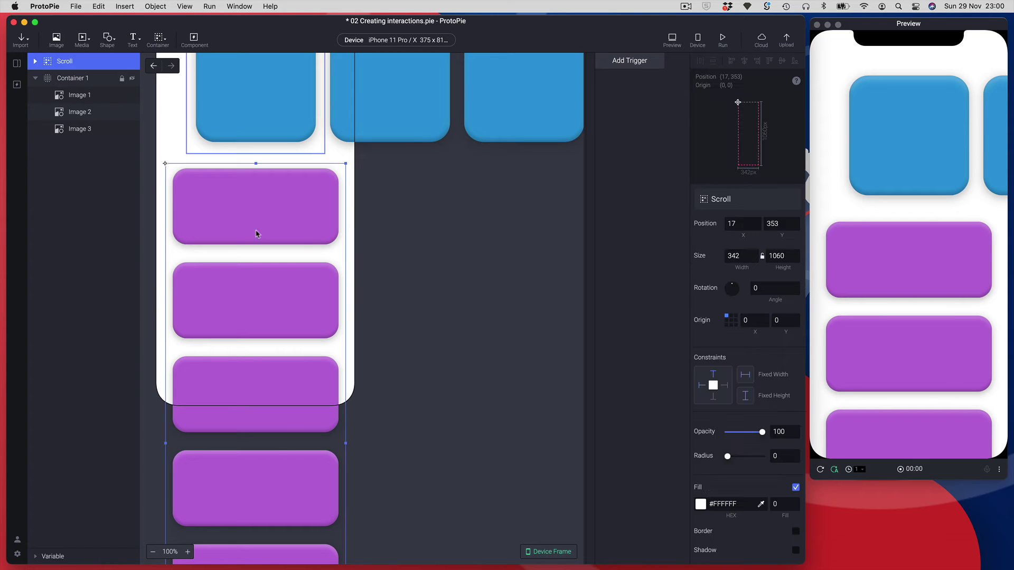
- Turn on vertical scrolling for the Scroll container
scroll(283, 279, "down", 4)
scroll(283, 283, "down", 6)
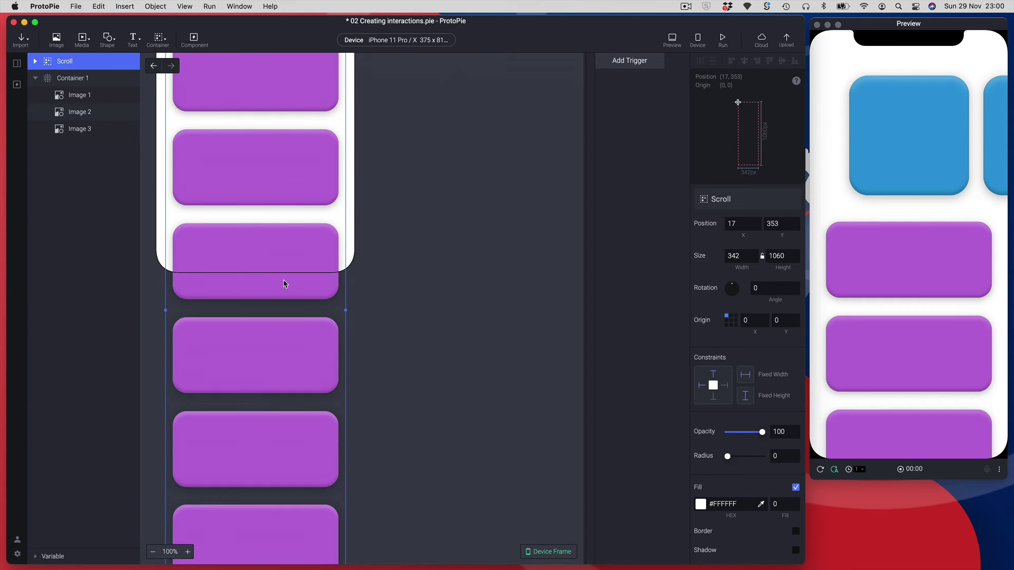
scroll(283, 283, "up", 1)
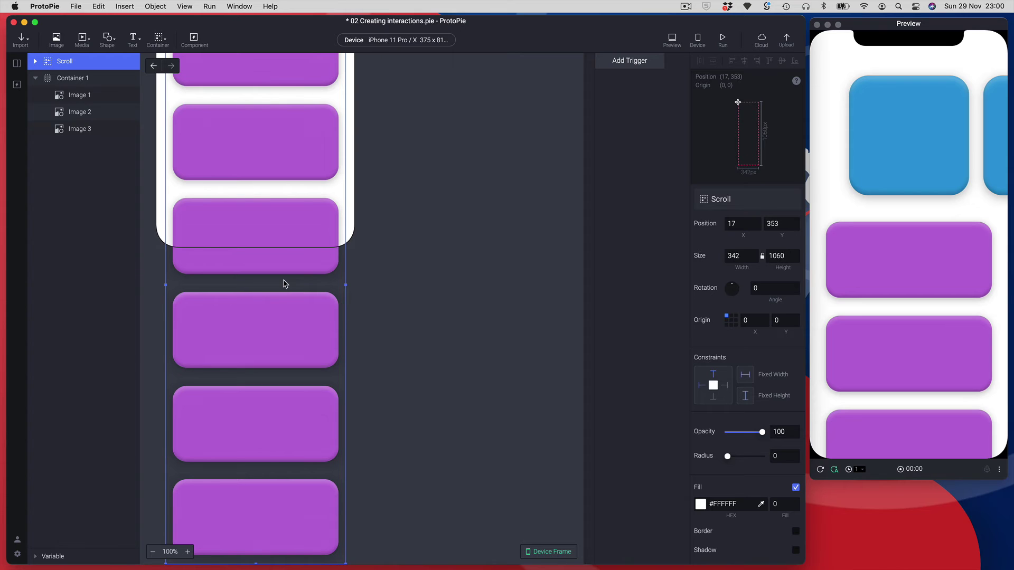
scroll(726, 428, "down", 5)
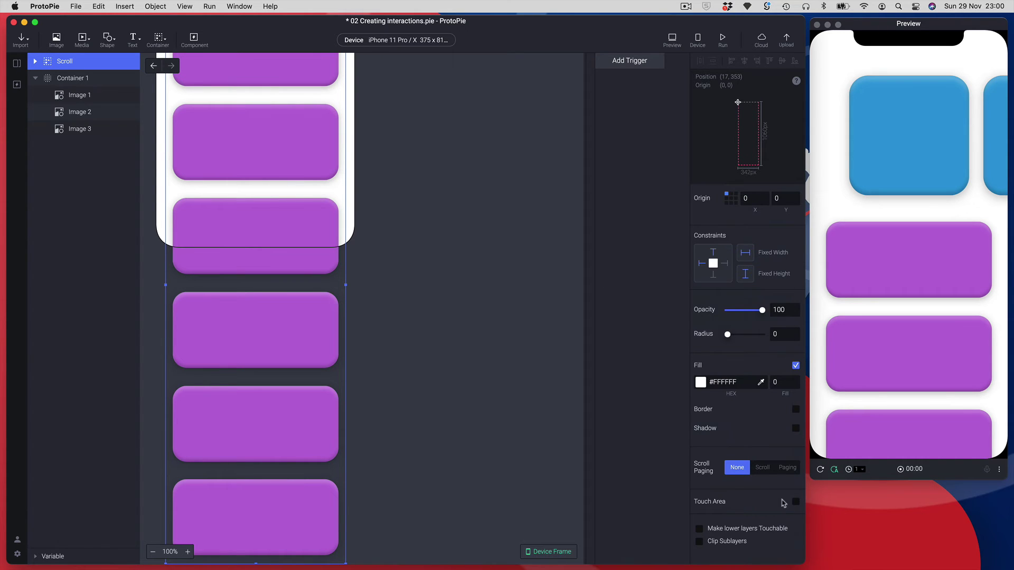
left_click(763, 468)
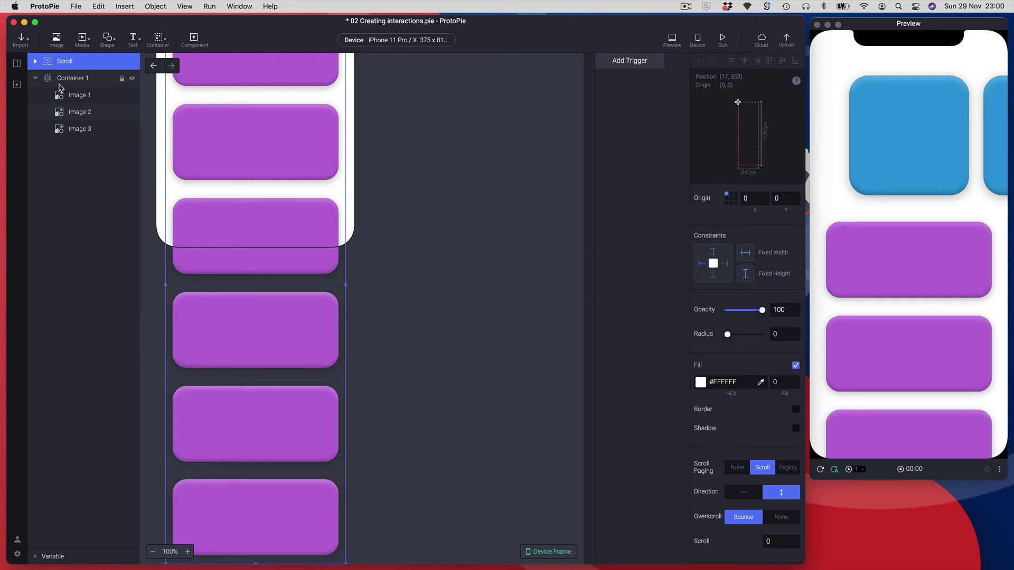
- Shorten the Scroll container to about 459 px high so its lower edge meets the bottom of the phone screen
scroll(215, 296, "down", 4)
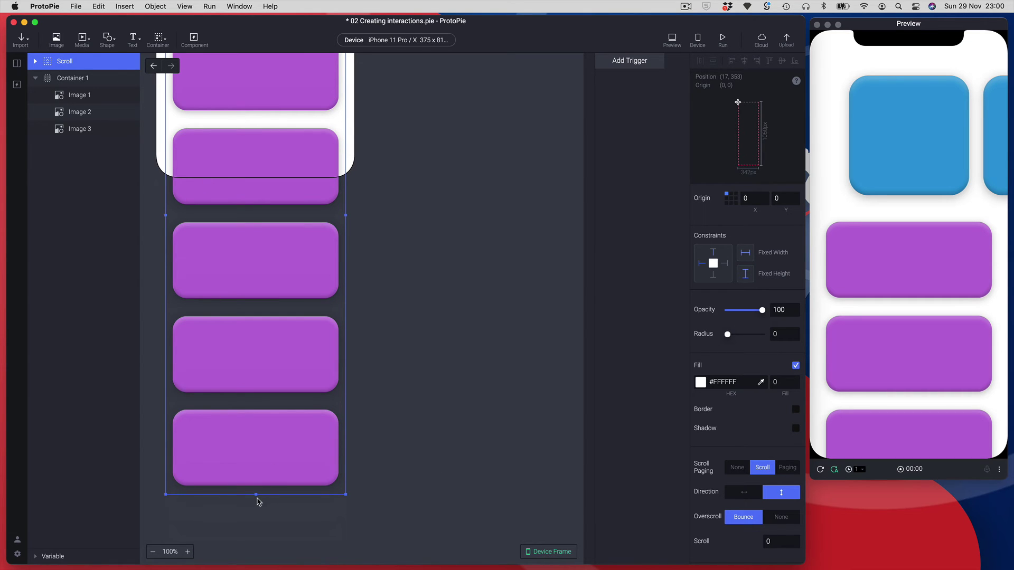
left_click_drag(255, 495, 257, 207)
scroll(255, 420, "up", 15)
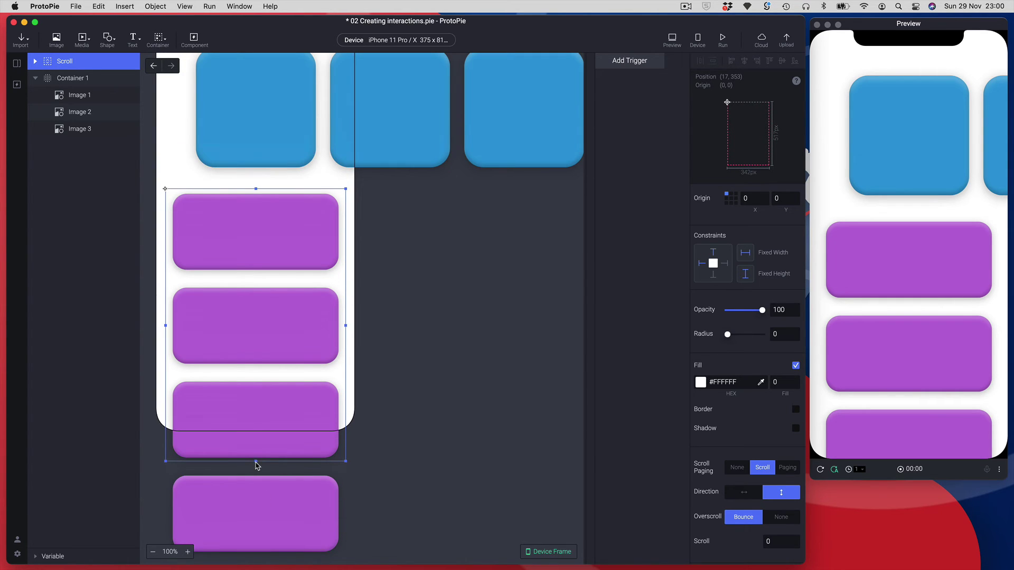
left_click_drag(255, 462, 257, 429)
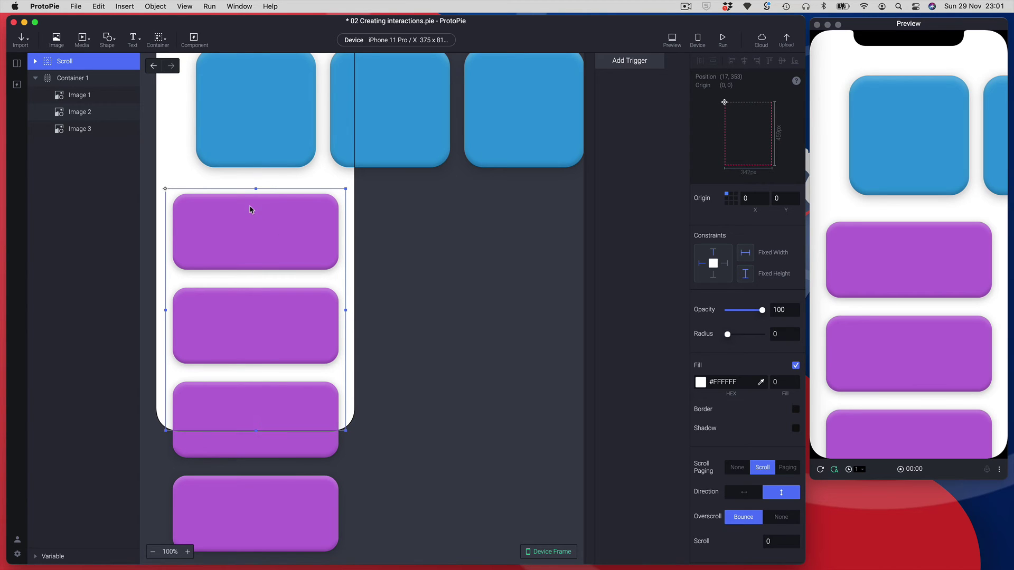
- Swipe the purple rectangles up and down in the preview to test the vertical scrolling
left_click_drag(888, 407, 874, 300)
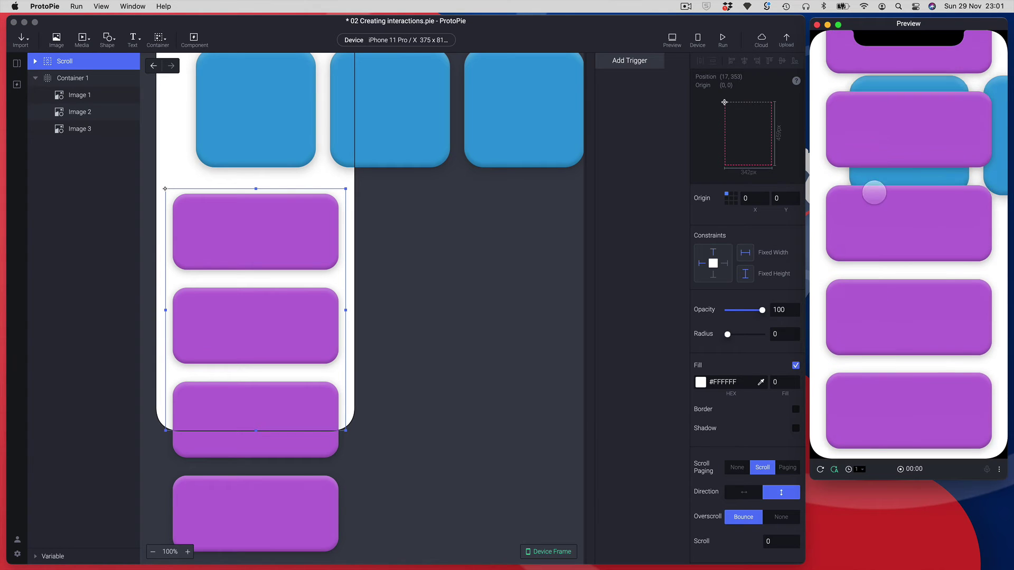
left_click_drag(900, 236, 878, 410)
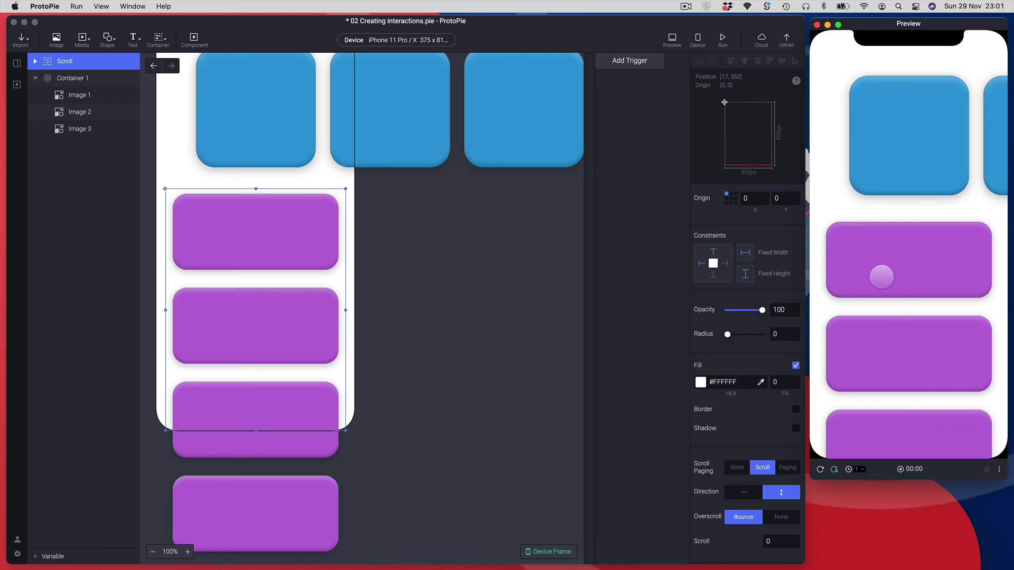
left_click_drag(878, 276, 881, 161)
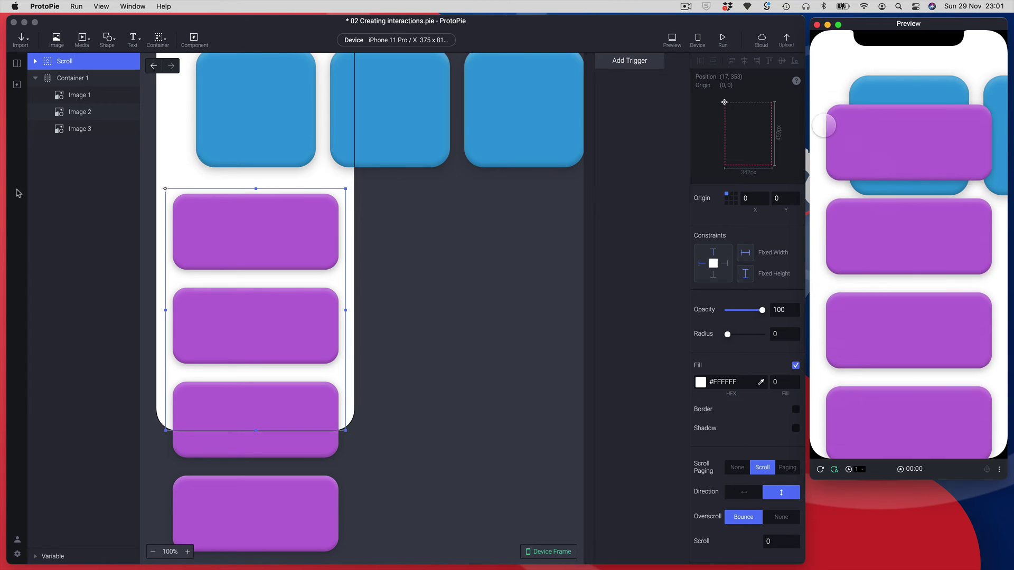
- Rename the blue squares' container as Paging
left_click(424, 226)
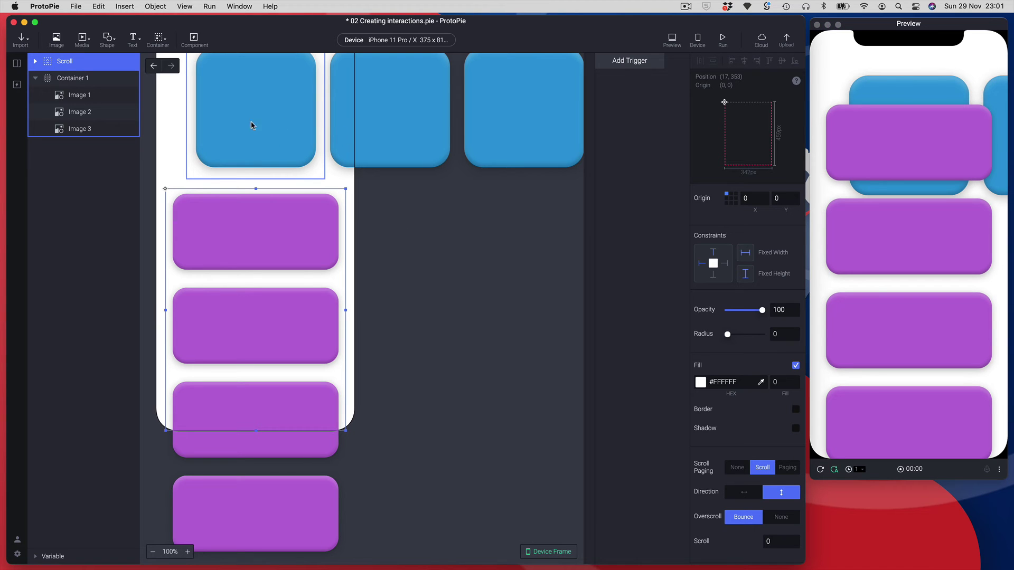
double_click(71, 79)
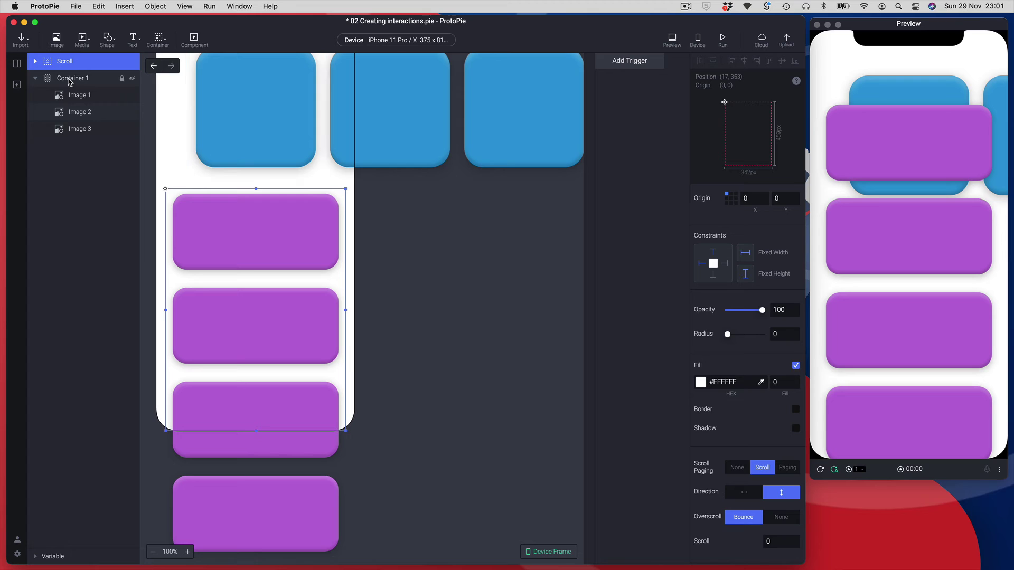
type("Paging")
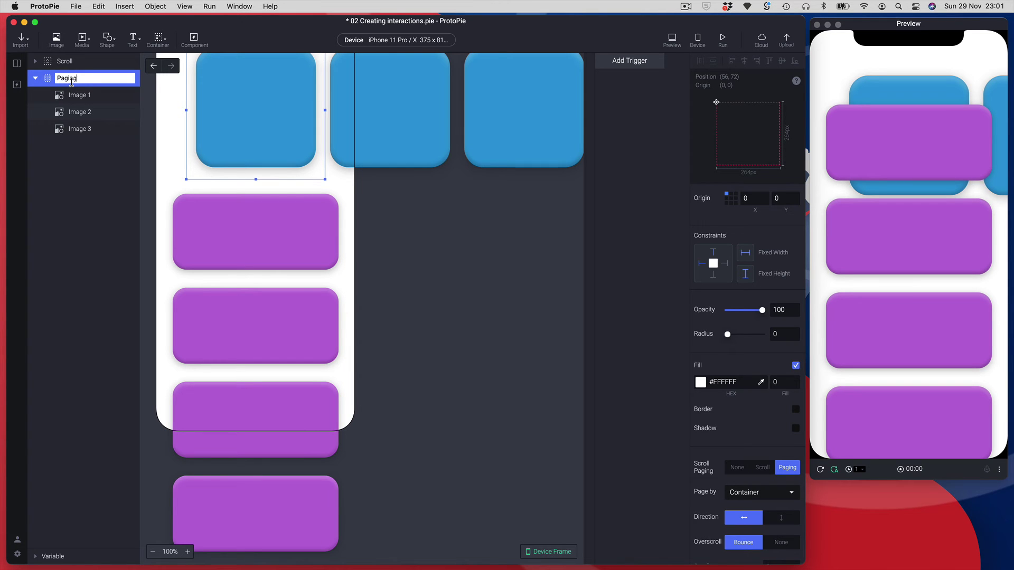
key("Return")
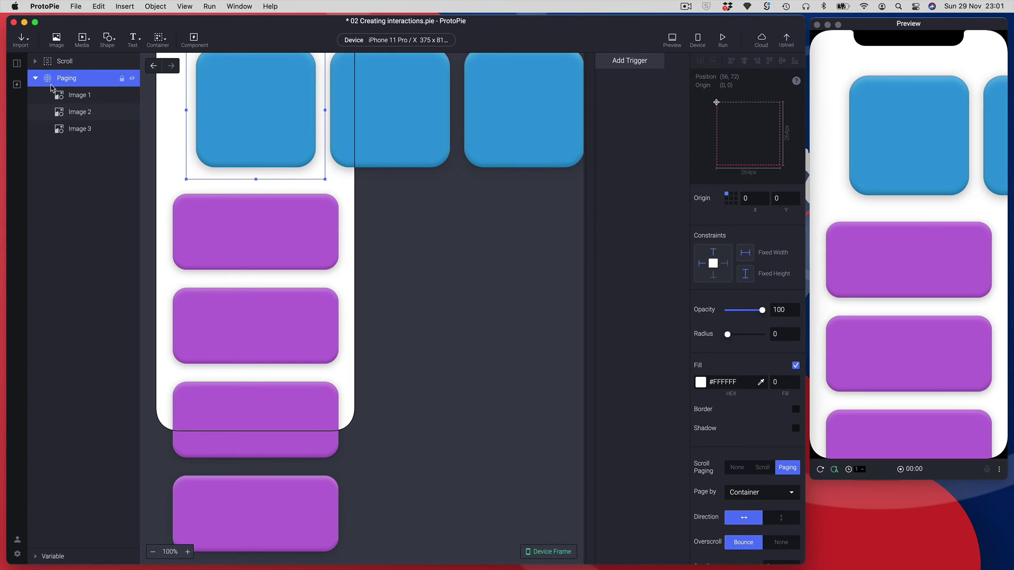
- Nest the Paging container inside the Scroll container as its first layer, above the purple images
left_click(36, 78)
scroll(357, 304, "up", 3)
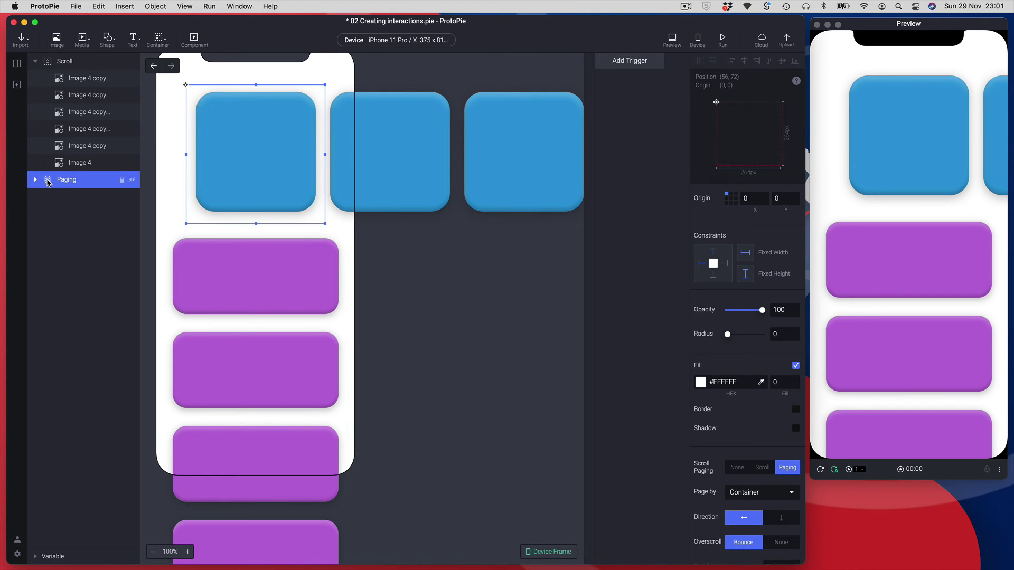
left_click_drag(48, 183, 94, 76)
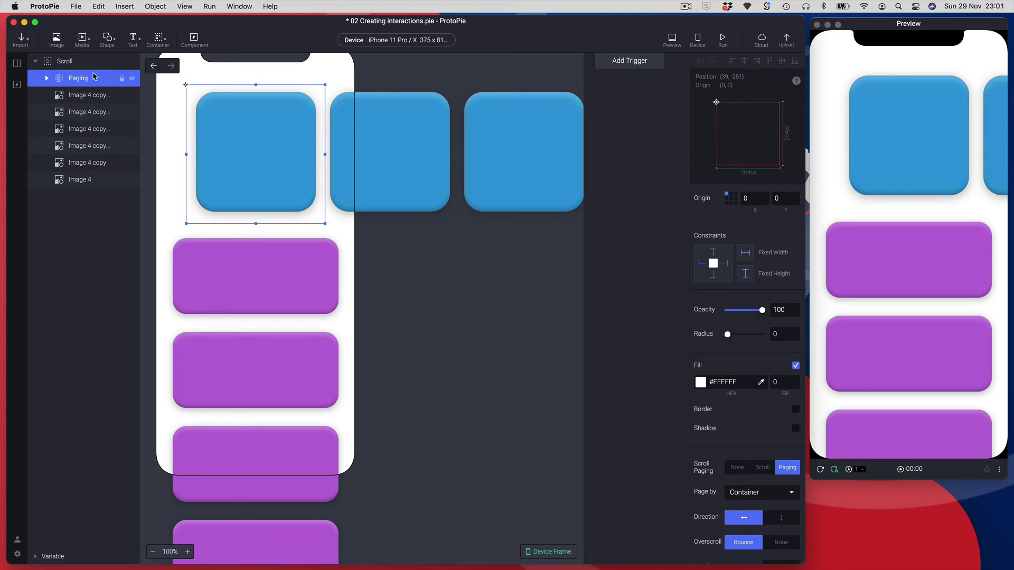
left_click(35, 61)
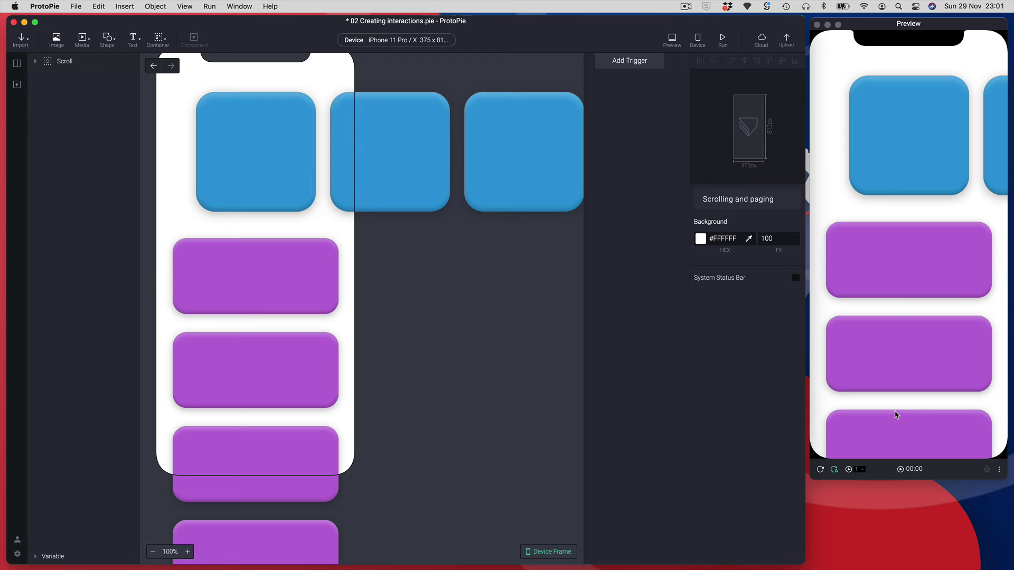
- Swipe the preview vertically and across the blue squares to test the nested scrolling and paging
left_click_drag(895, 416, 899, 343)
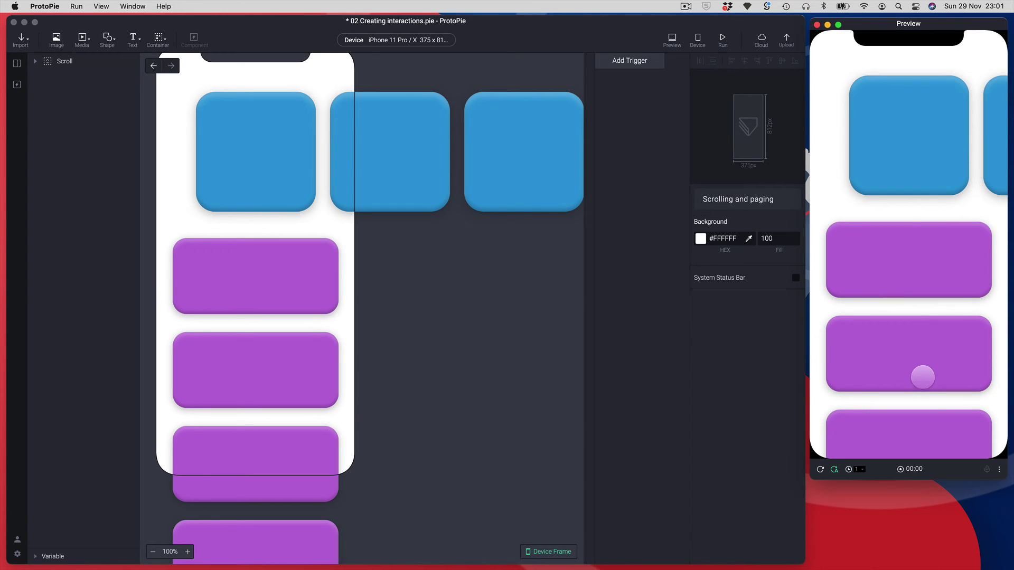
left_click_drag(924, 441, 910, 356)
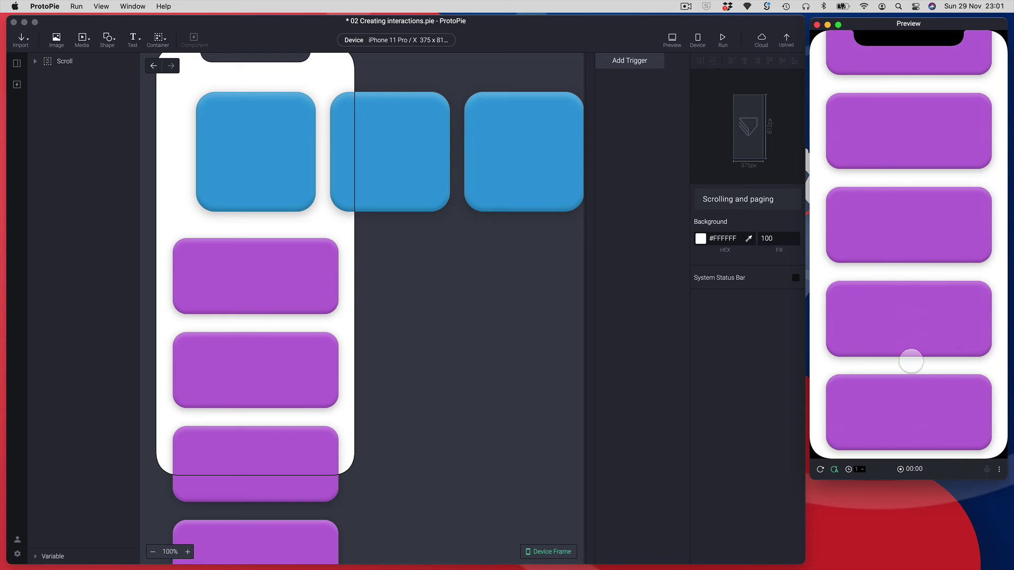
left_click_drag(924, 399, 893, 376)
left_click_drag(893, 285, 898, 419)
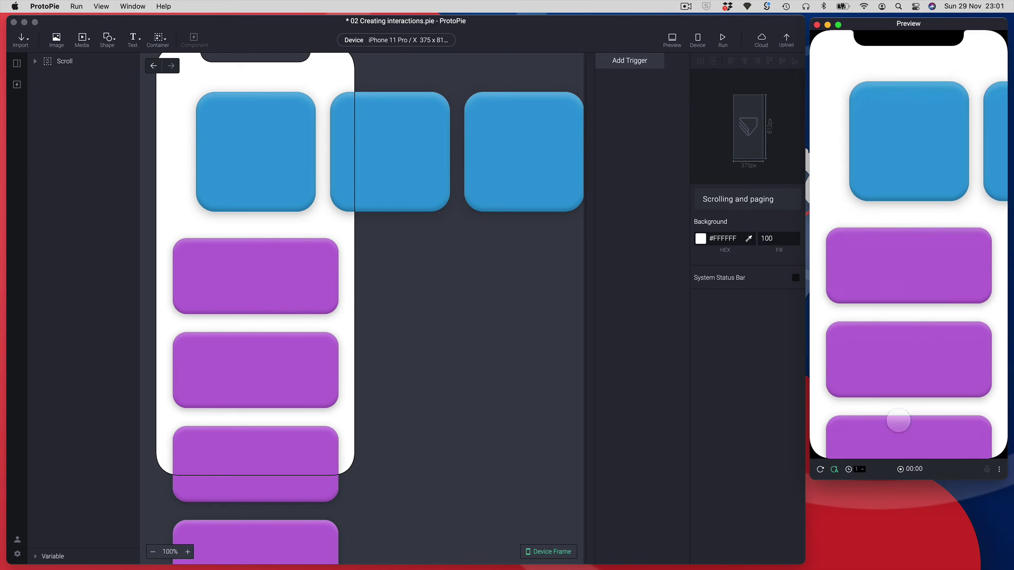
left_click_drag(913, 154, 894, 157)
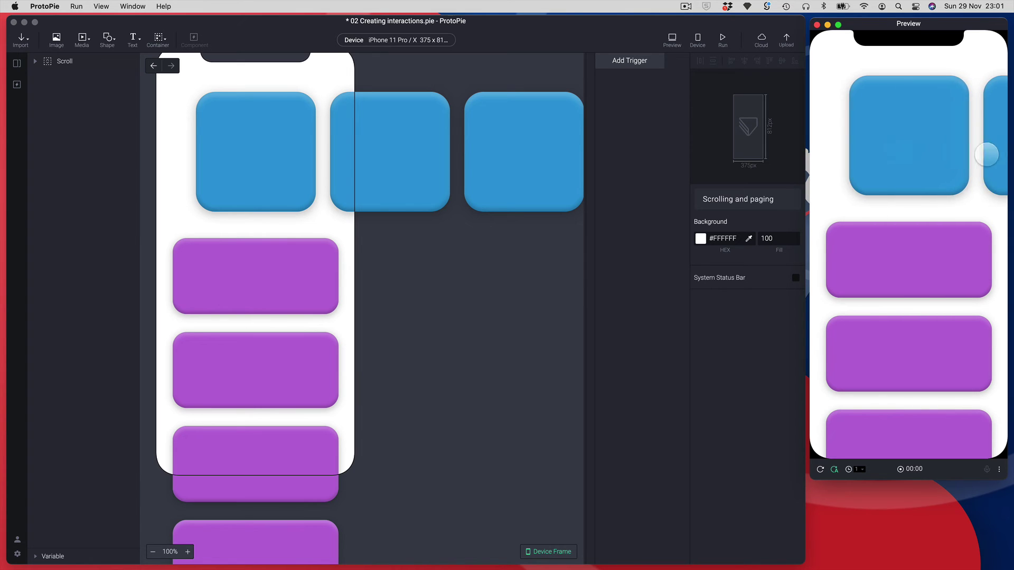
scroll(885, 216, "down", 10)
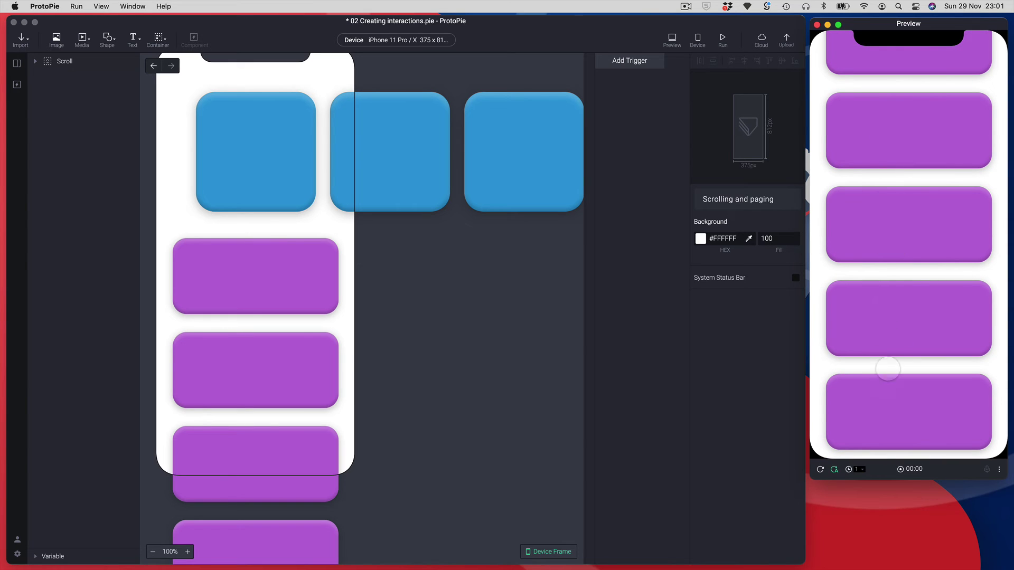
scroll(903, 330, "up", 2)
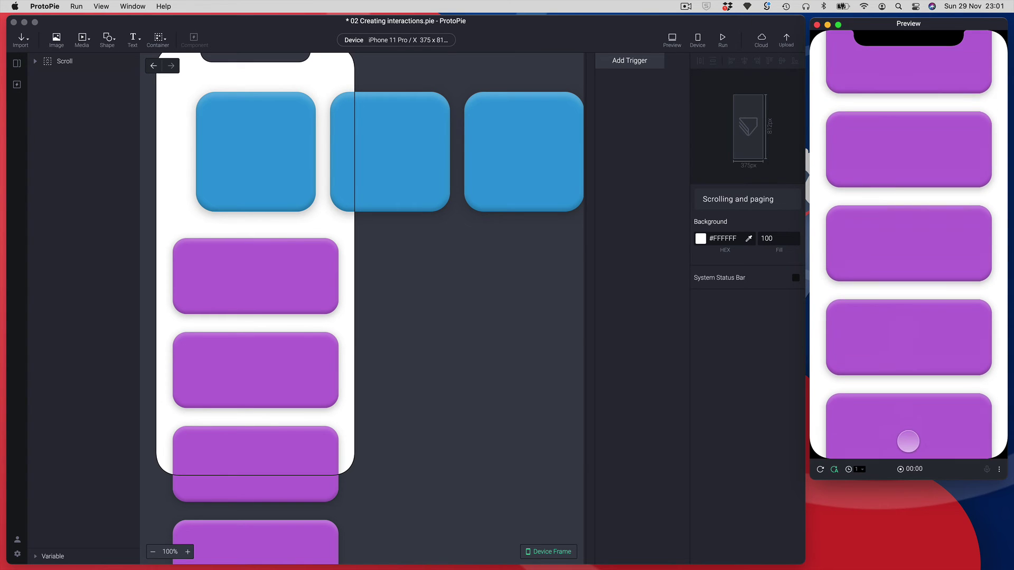
left_click_drag(894, 346, 900, 430)
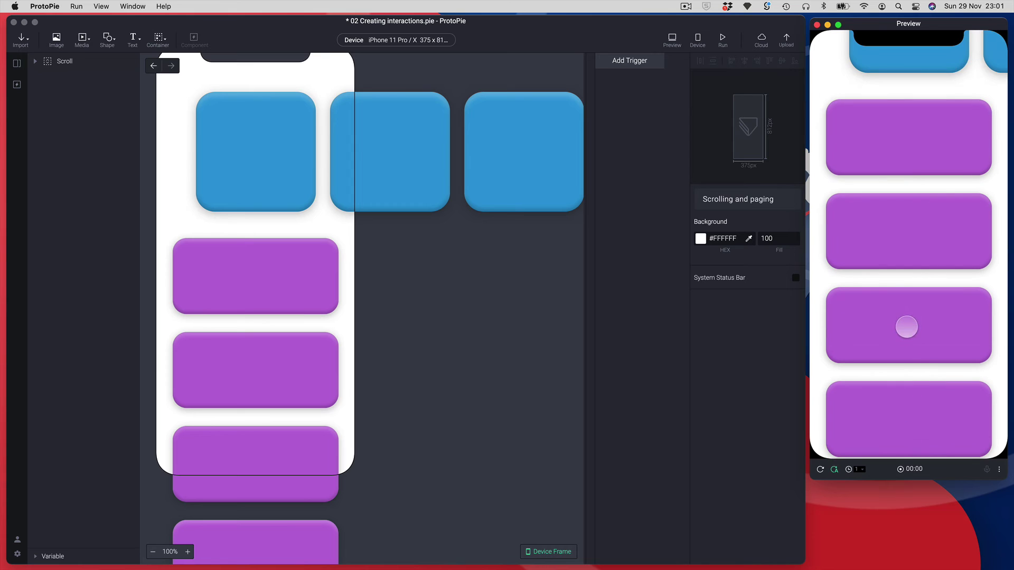
left_click_drag(905, 324, 898, 413)
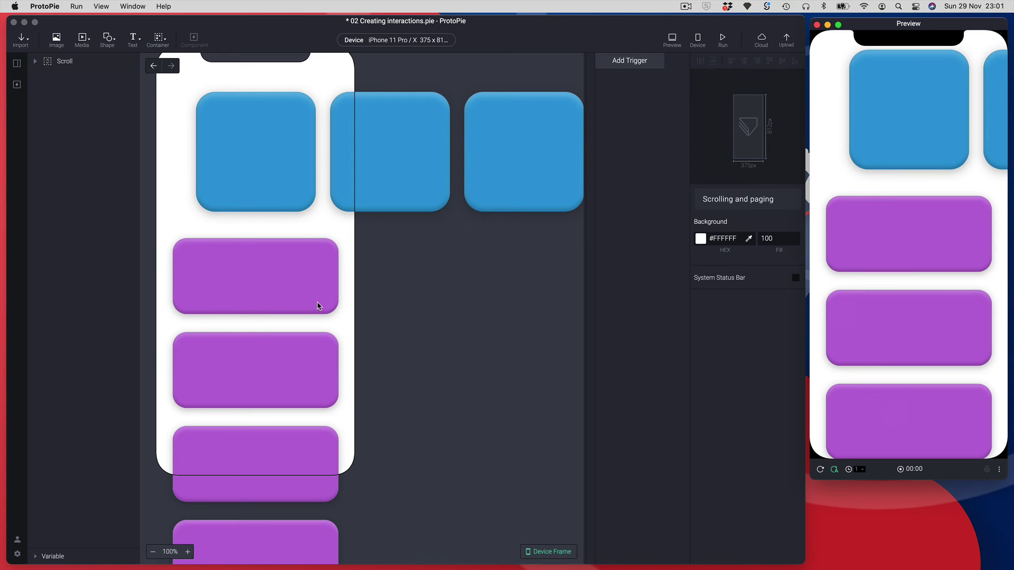
- Select the Scroll container and swipe the preview upward to compare the scrolled content with the container's bounds
left_click(402, 298)
left_click(276, 279)
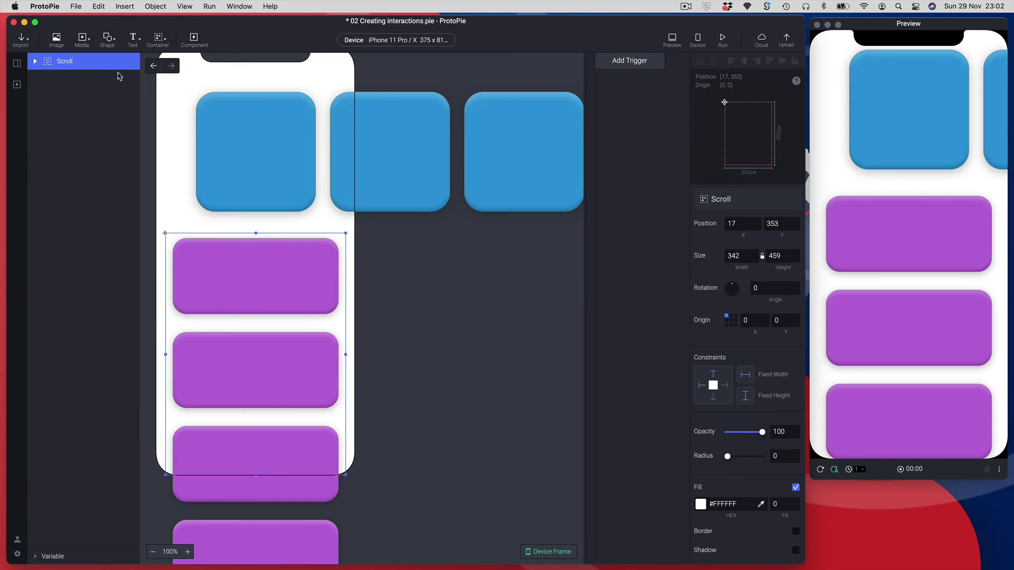
scroll(257, 404, "down", 2)
scroll(258, 401, "up", 1)
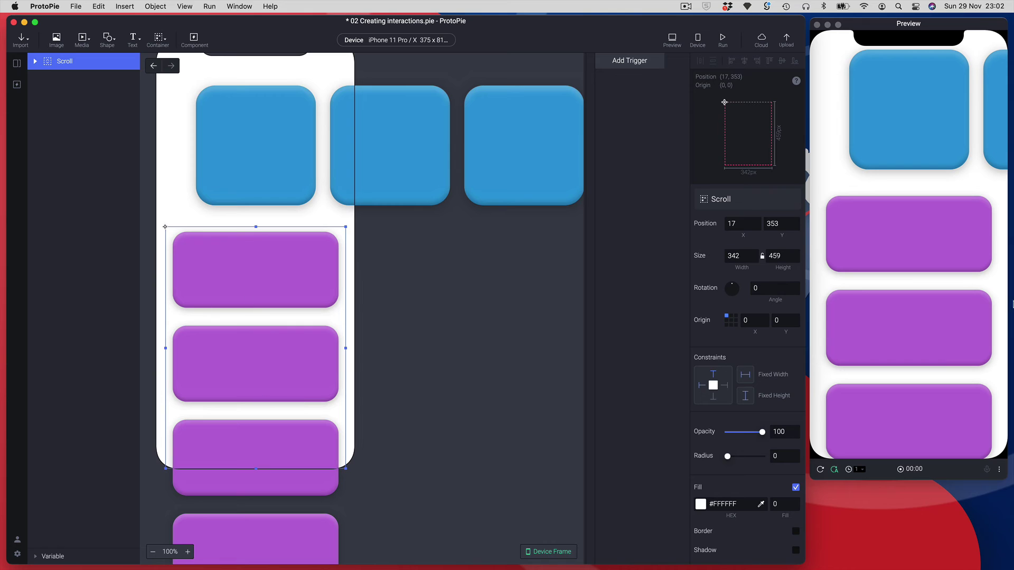
left_click(865, 249)
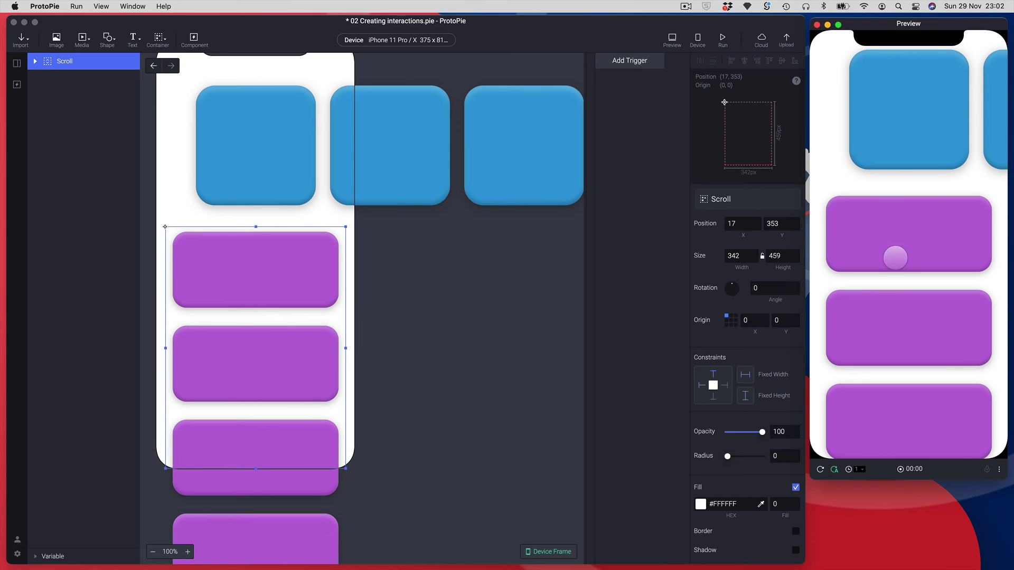
left_click_drag(896, 256, 897, 141)
left_click_drag(898, 267, 896, 136)
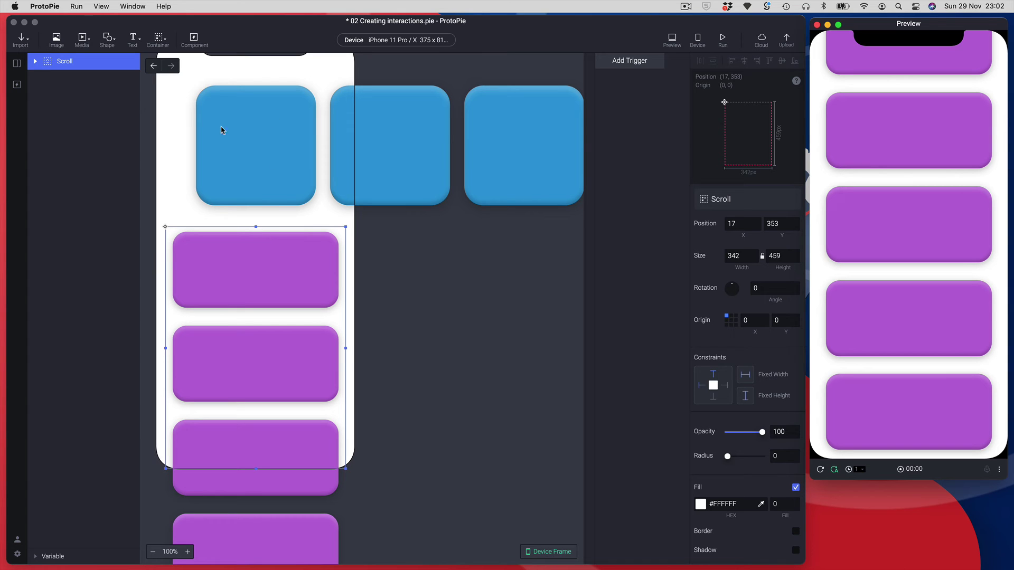
- Extend the Scroll container's upper edge to just below the phone notch, at about Y 52 and 760 px high
scroll(287, 331, "up", 2)
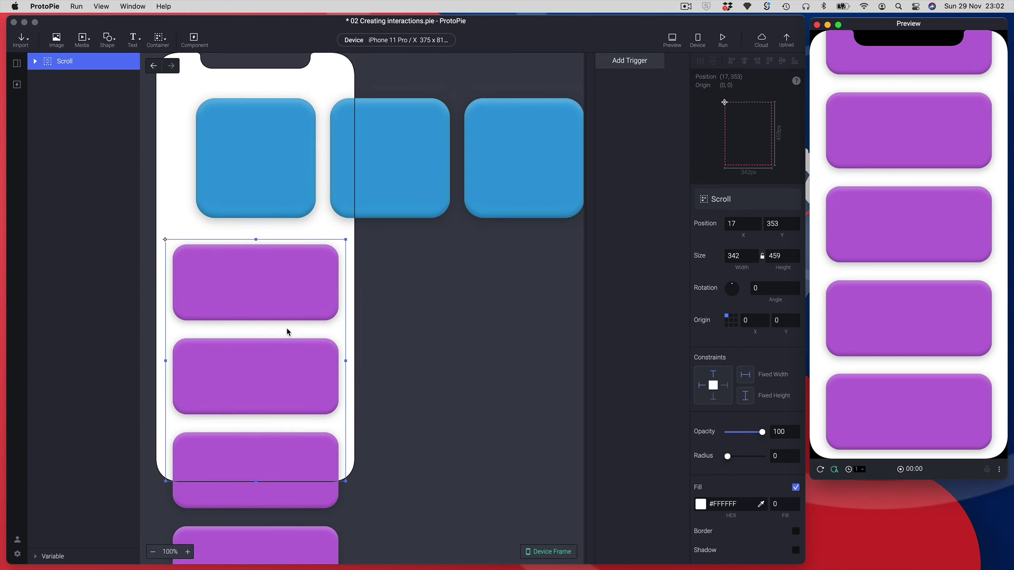
scroll(287, 332, "up", 1)
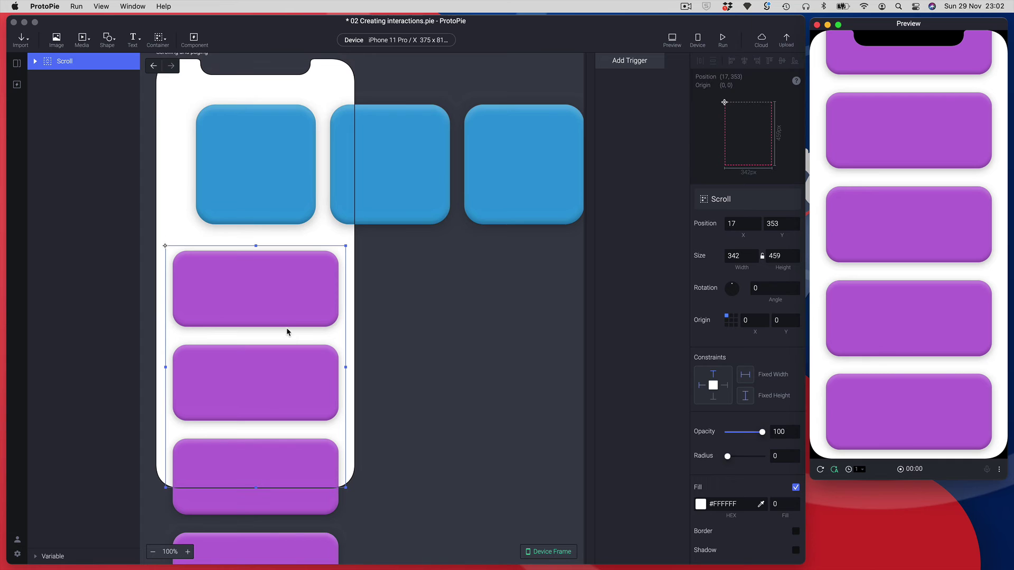
left_click(41, 74)
left_click(35, 61)
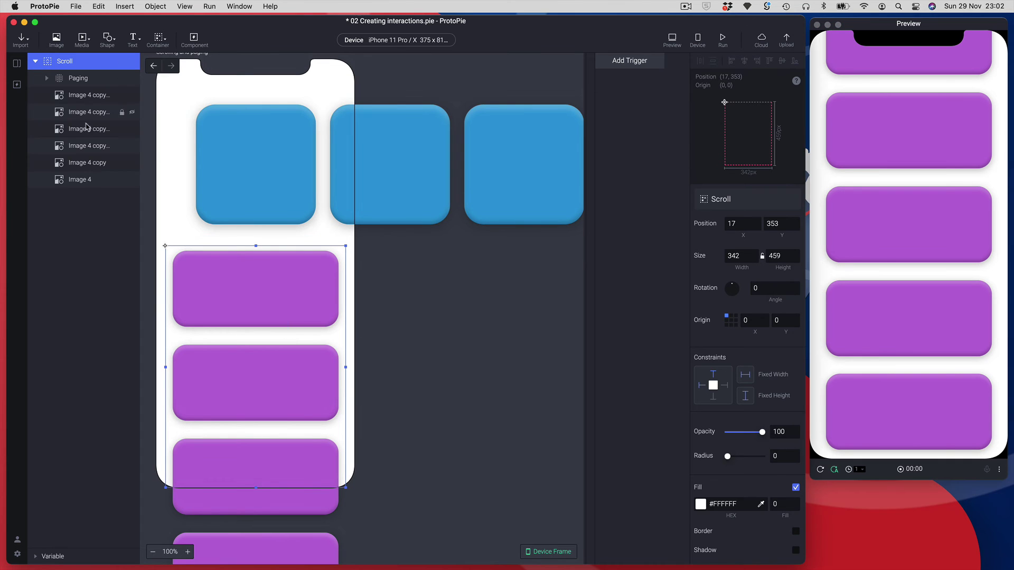
left_click(73, 80)
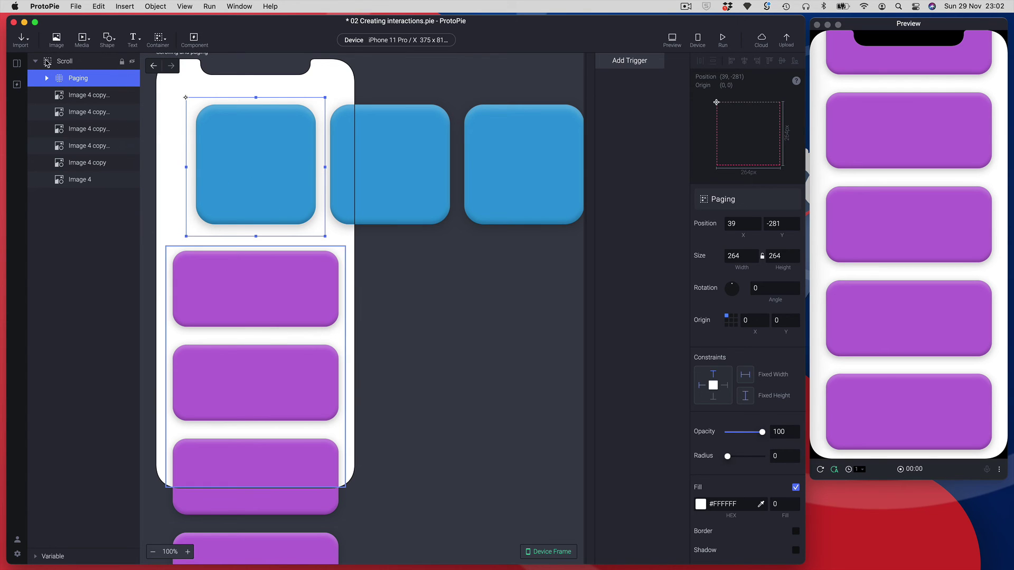
left_click(269, 256)
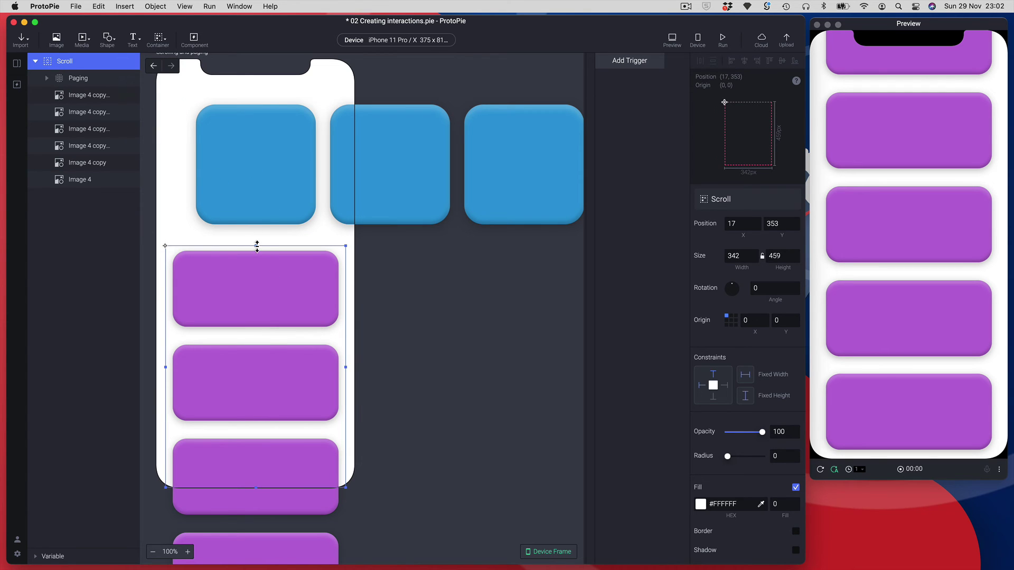
left_click_drag(257, 246, 245, 86)
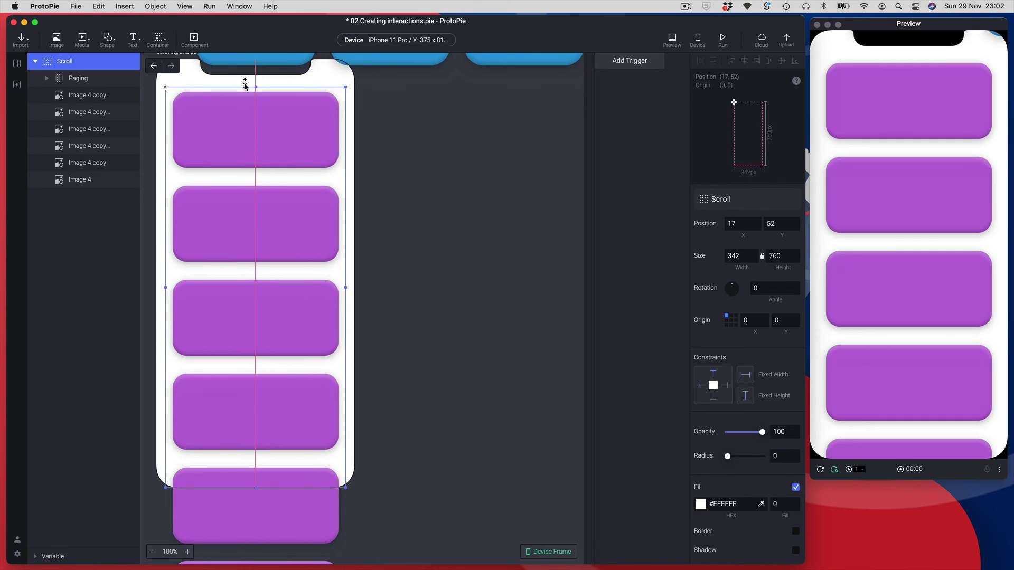
- Move the Paging container and purple images together to Y 0 inside Scroll, using a temporary container that is ungrouped again
left_click(69, 79)
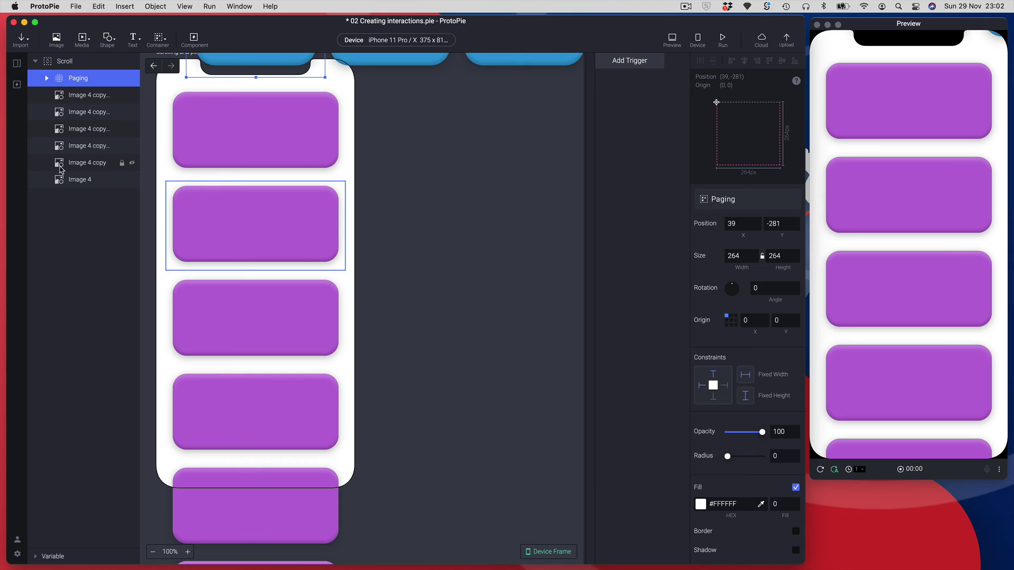
left_click(69, 182, "shift")
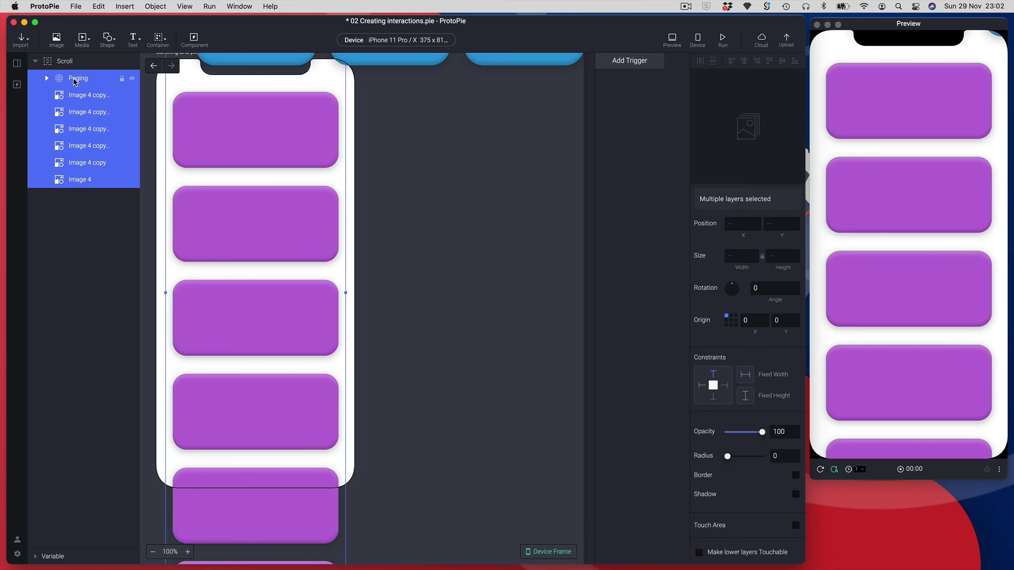
key("super+alt+g")
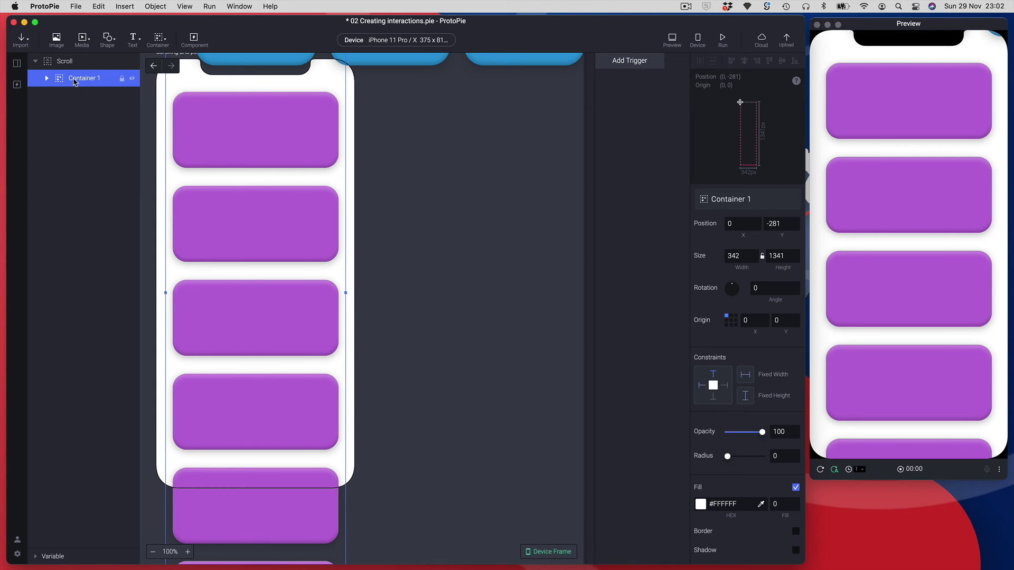
left_click(785, 229)
type("0")
key("Return")
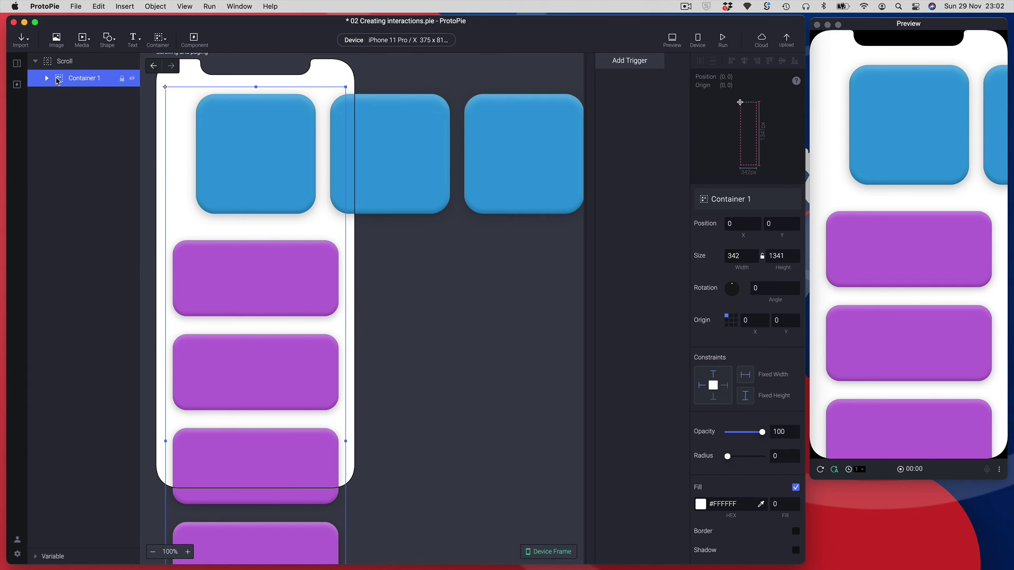
key("super+shift+g")
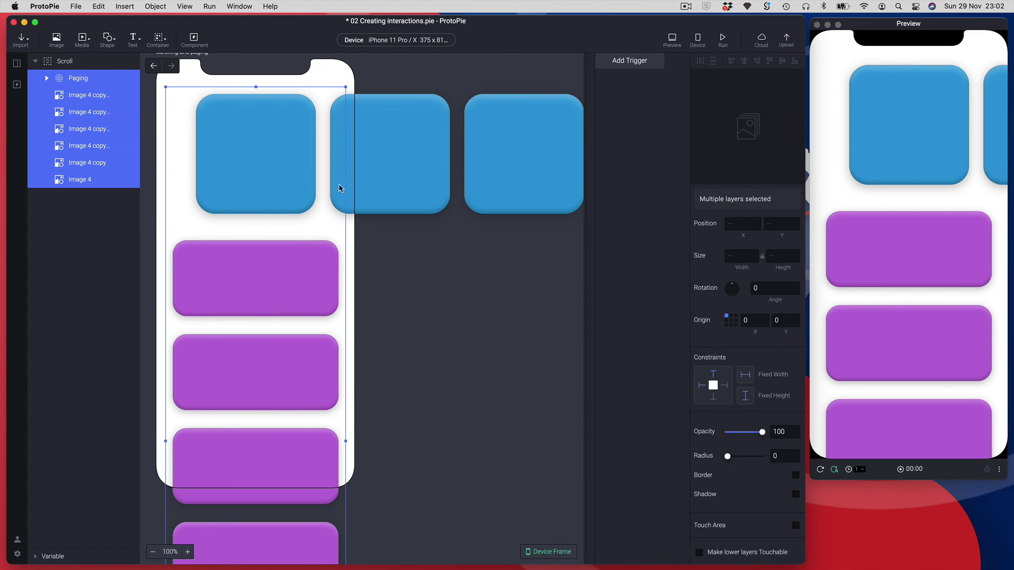
- Swipe up repeatedly in the preview to test scrolling the blue squares and purple rectangles together
left_click_drag(887, 375, 880, 264)
left_click_drag(862, 335, 887, 265)
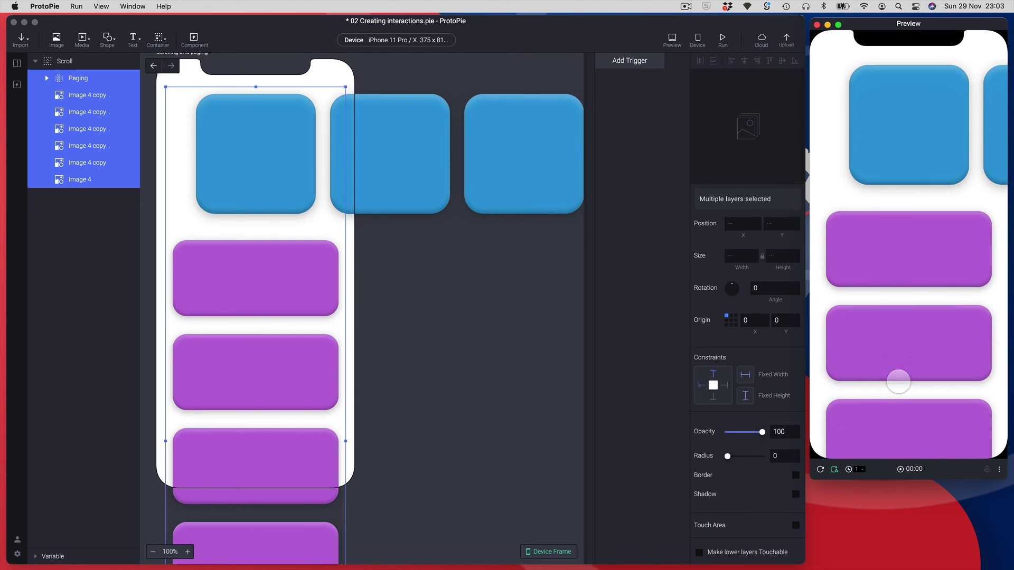
left_click_drag(898, 385, 908, 244)
left_click_drag(901, 399, 901, 315)
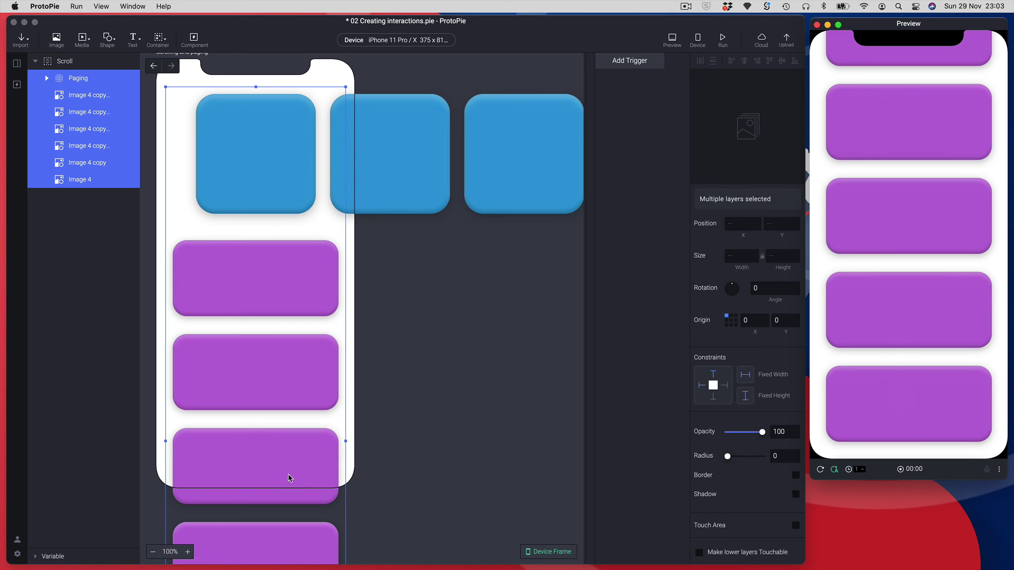
scroll(289, 478, "down", 5)
scroll(334, 322, "down", 10)
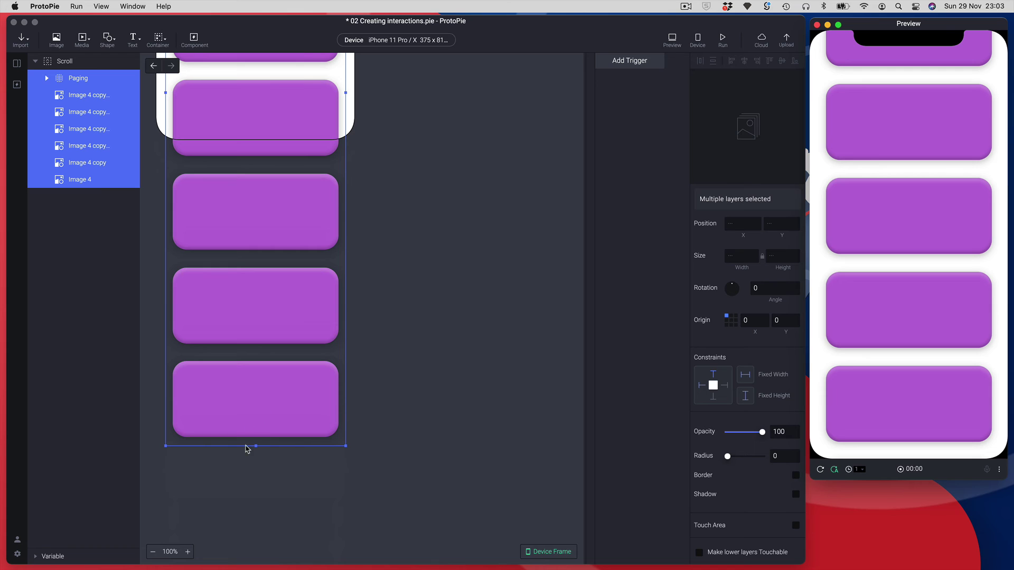
left_click(257, 450)
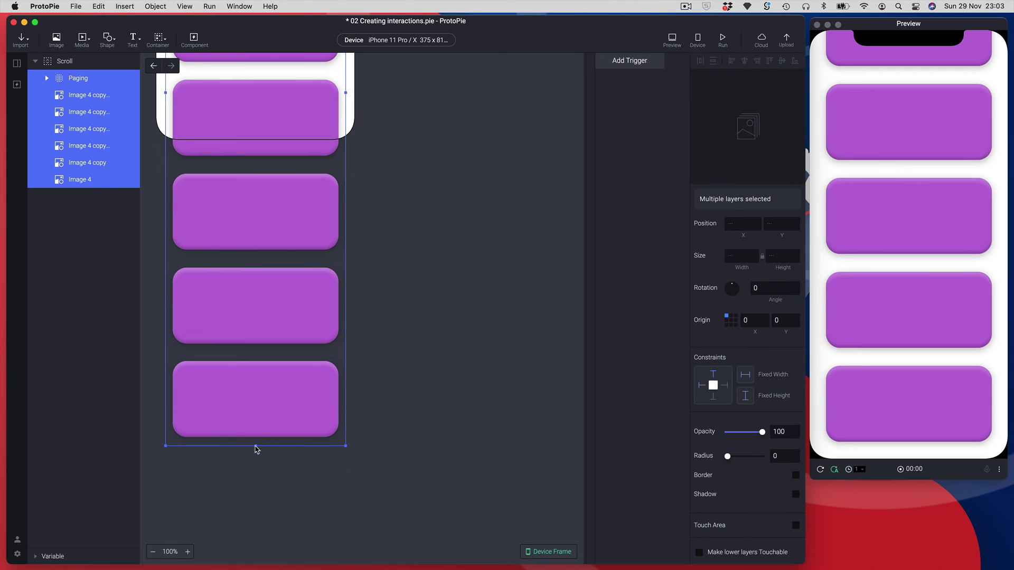
left_click_drag(254, 447, 254, 356)
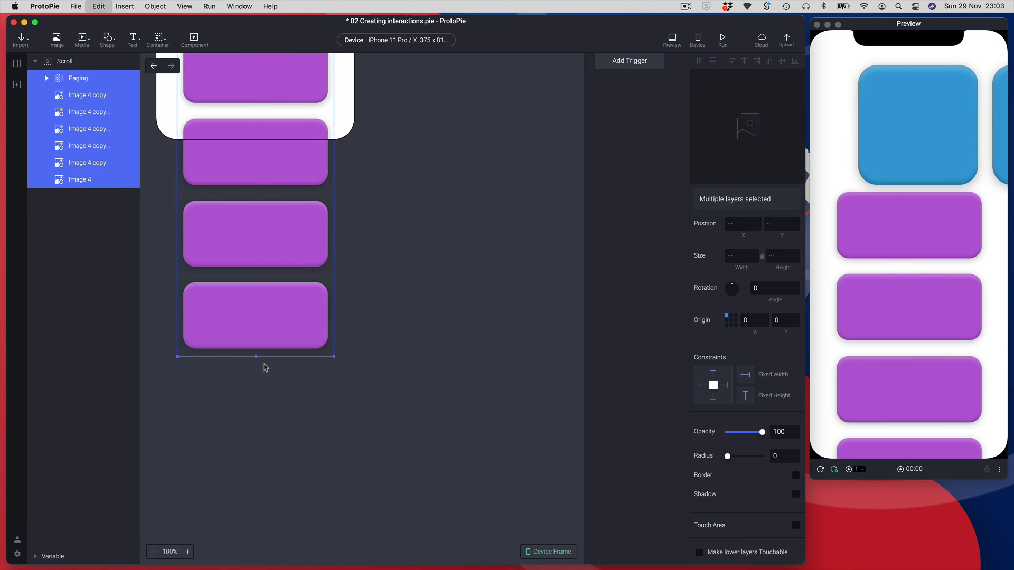
key("super+z")
- Select the Scroll container and examine its lower edge against the phone screen and the purple rectangles extending past it
left_click(397, 310)
left_click(265, 412)
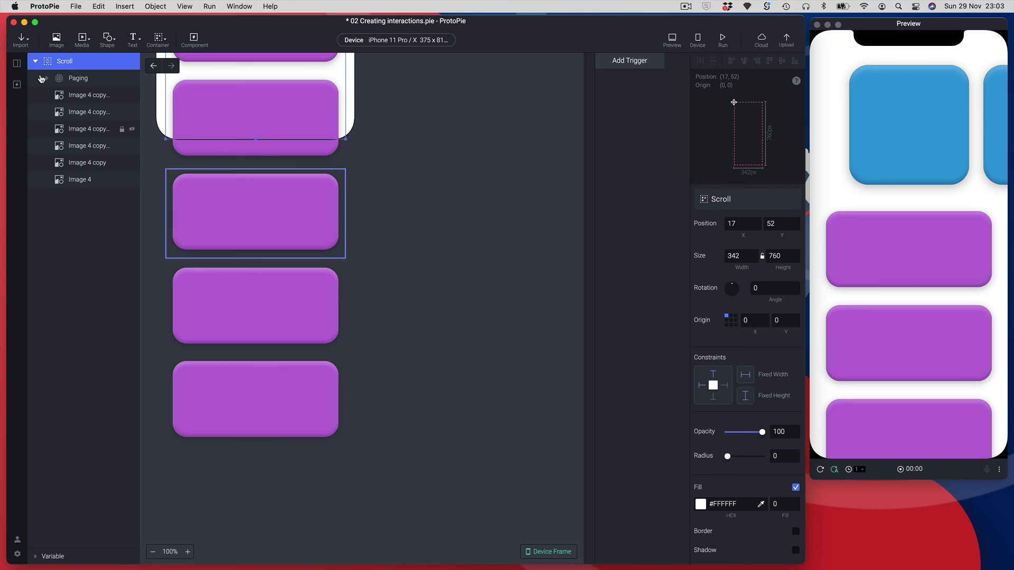
left_click(62, 79)
left_click(53, 67)
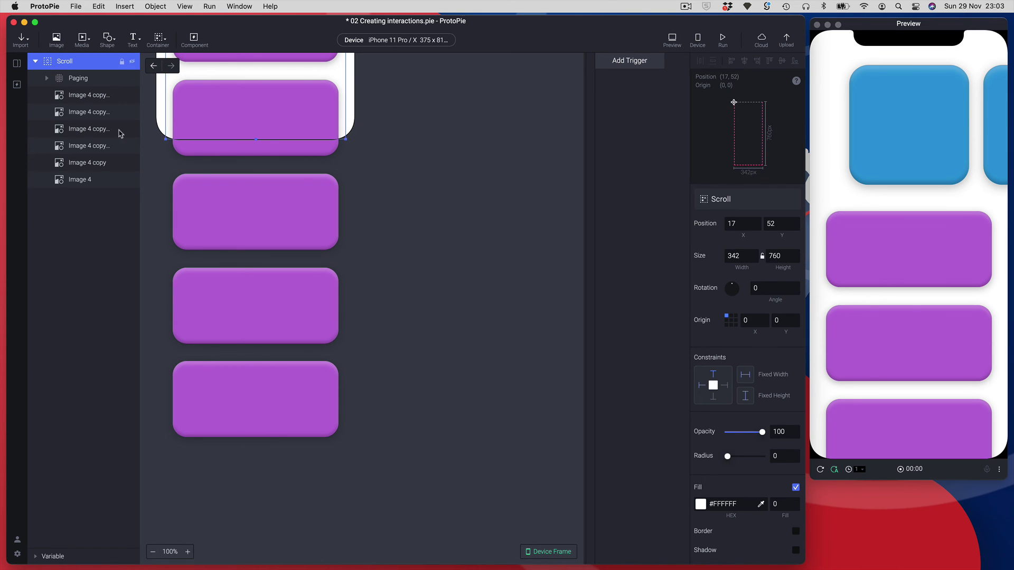
scroll(272, 418, "up", 5)
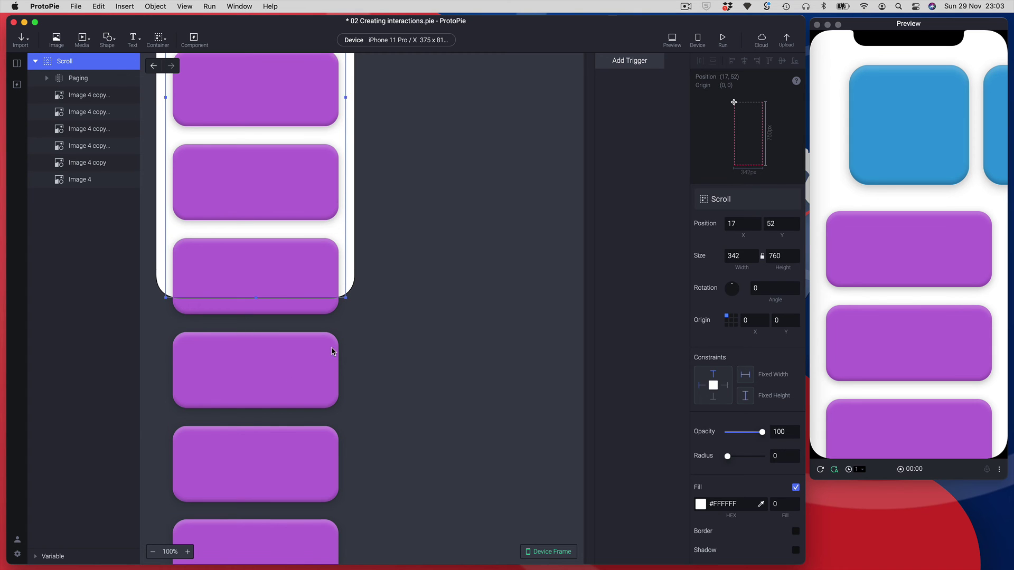
scroll(311, 106, "up", 2)
left_click(489, 192)
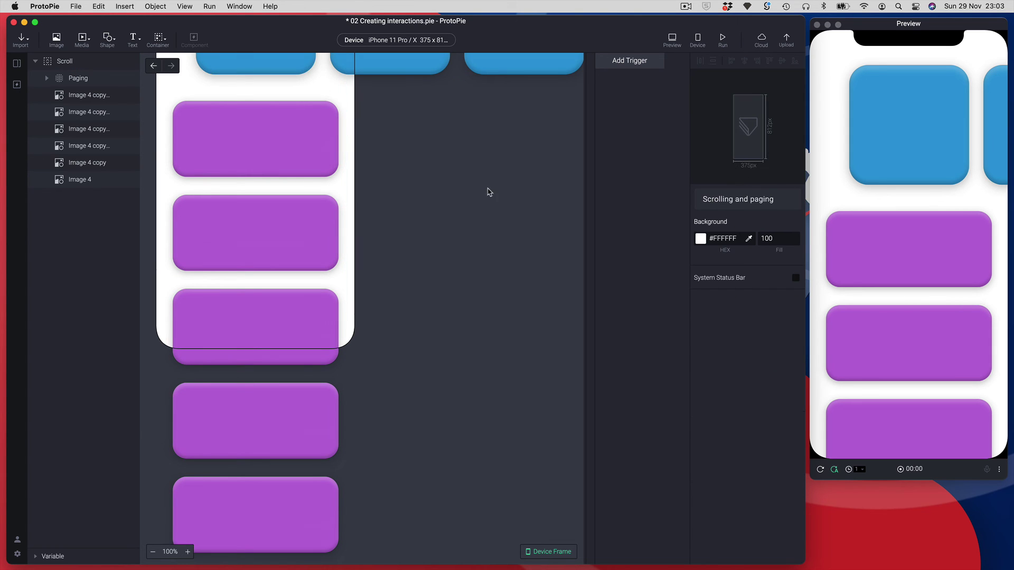
- Swipe vertically and horizontally in the preview to test the container scrolling and the paging of the blue squares
left_click_drag(924, 339, 883, 401)
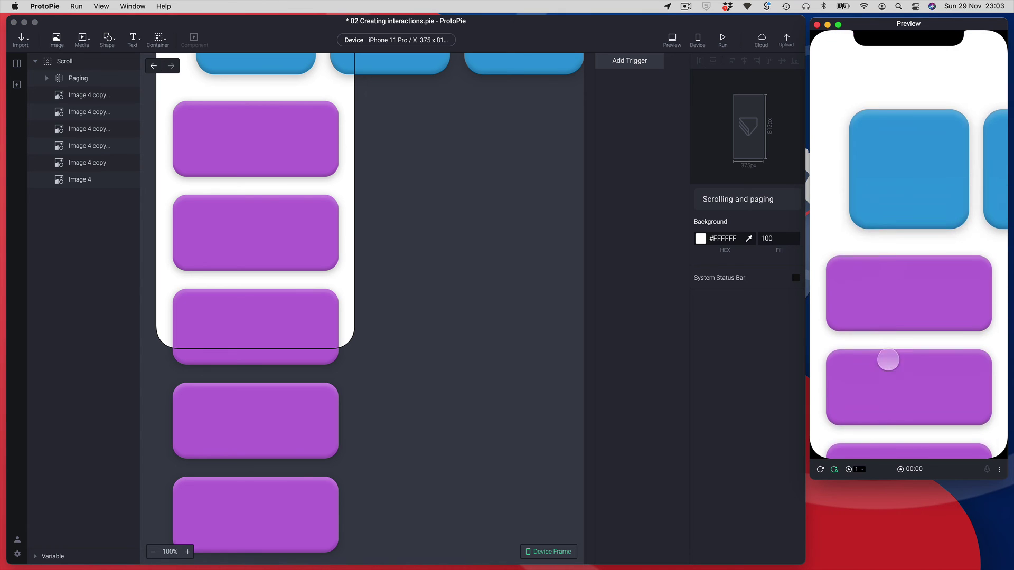
left_click_drag(896, 134, 920, 148)
left_click(244, 307)
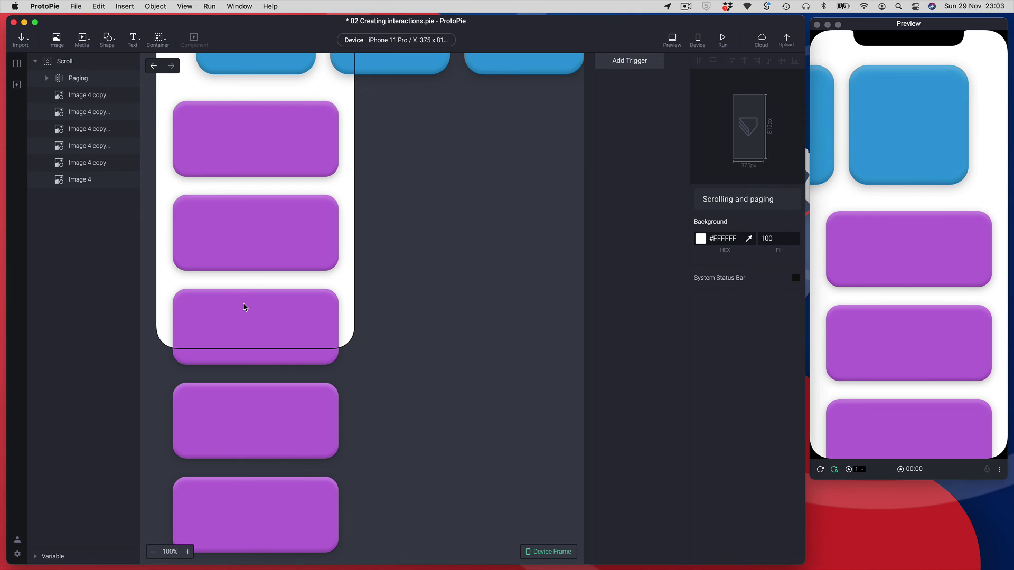
- Select the Scroll container and scroll the preview up and down to examine how its content passes the phone notch
left_click(125, 61)
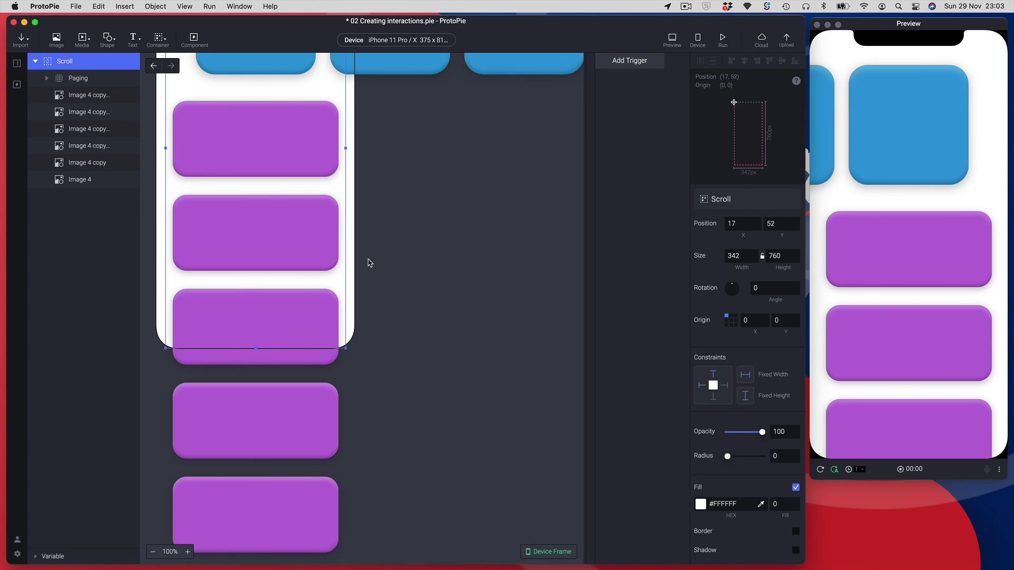
left_click(843, 311)
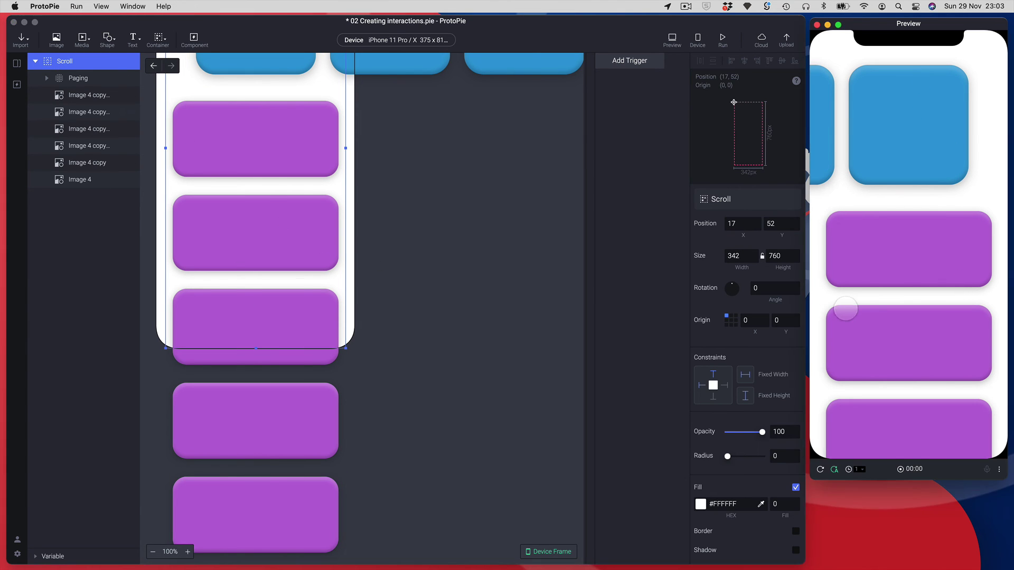
left_click_drag(880, 355, 898, 296)
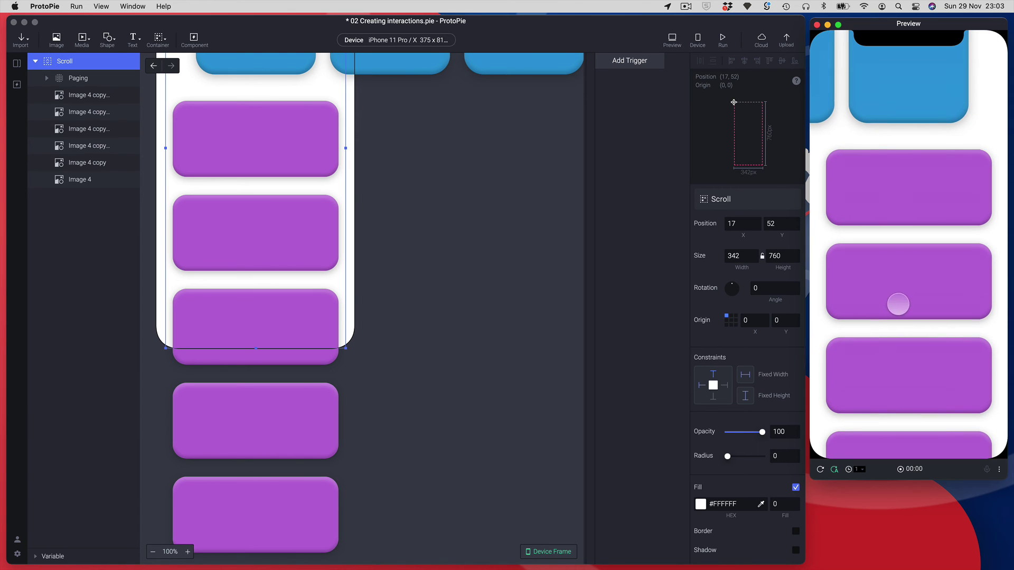
scroll(908, 274, "down", 2)
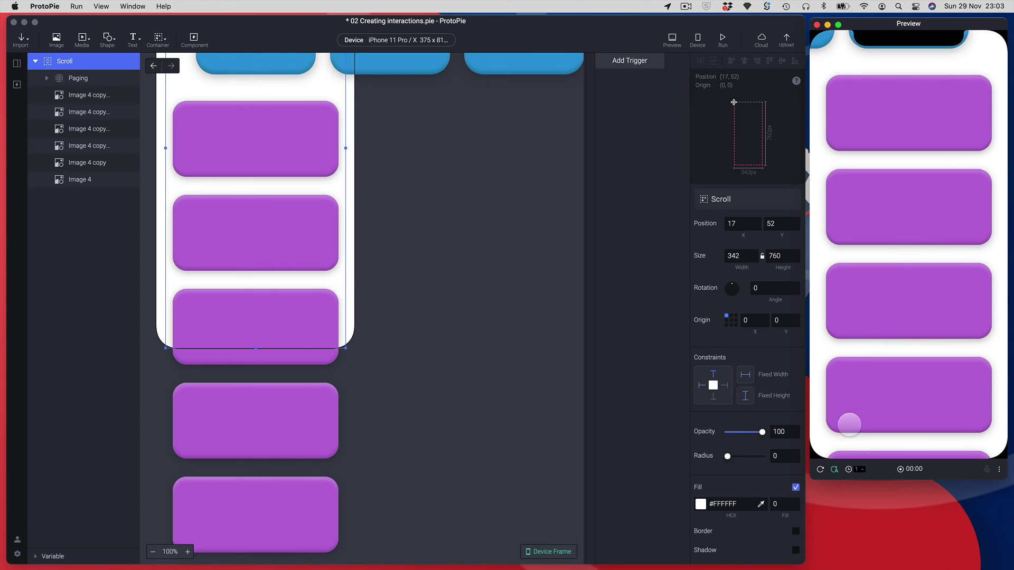
scroll(910, 378, "up", 5)
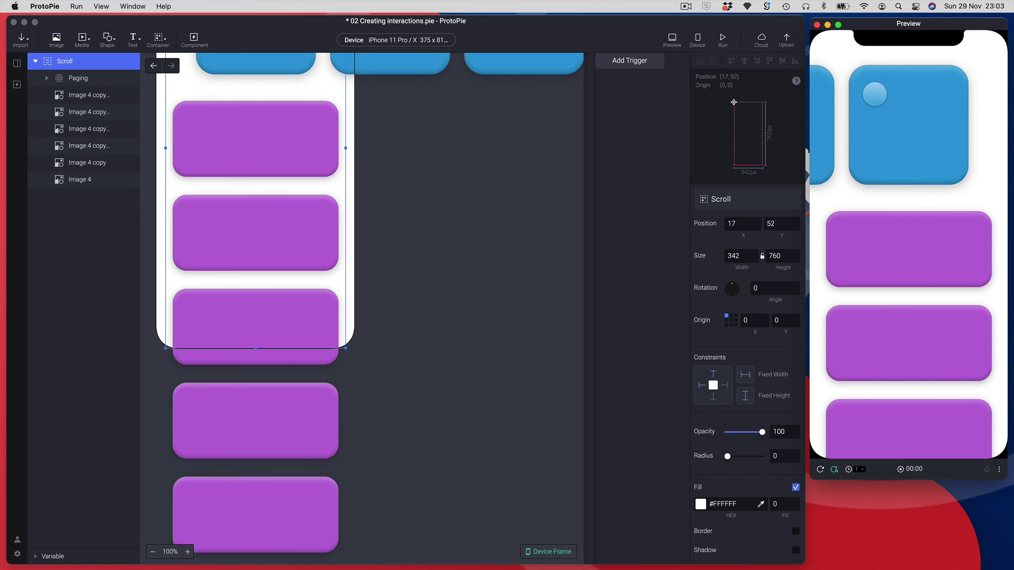
left_click(437, 220)
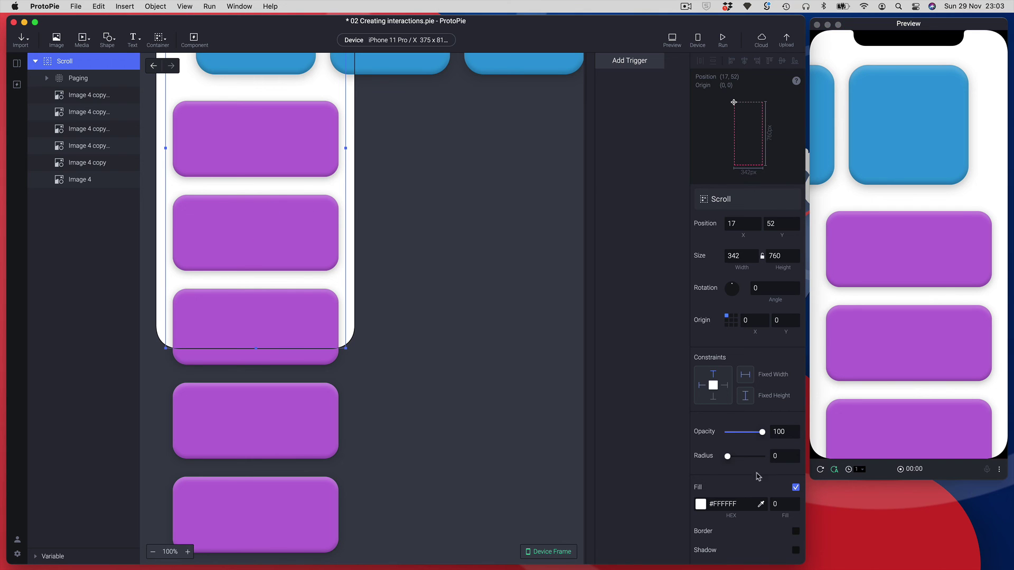
- Enable Clip Sublayers for the Scroll container
scroll(793, 481, "down", 4)
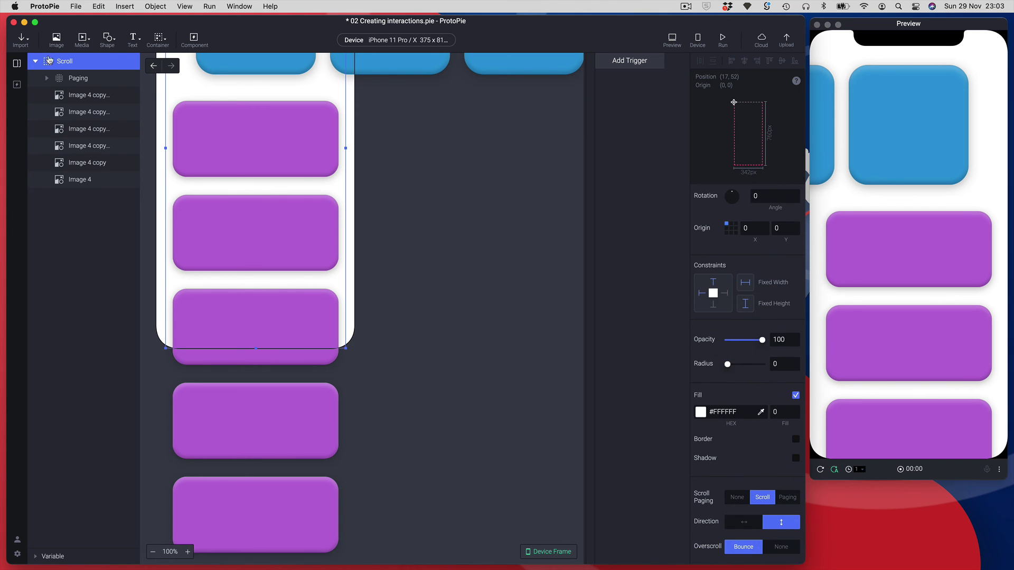
scroll(747, 477, "down", 3)
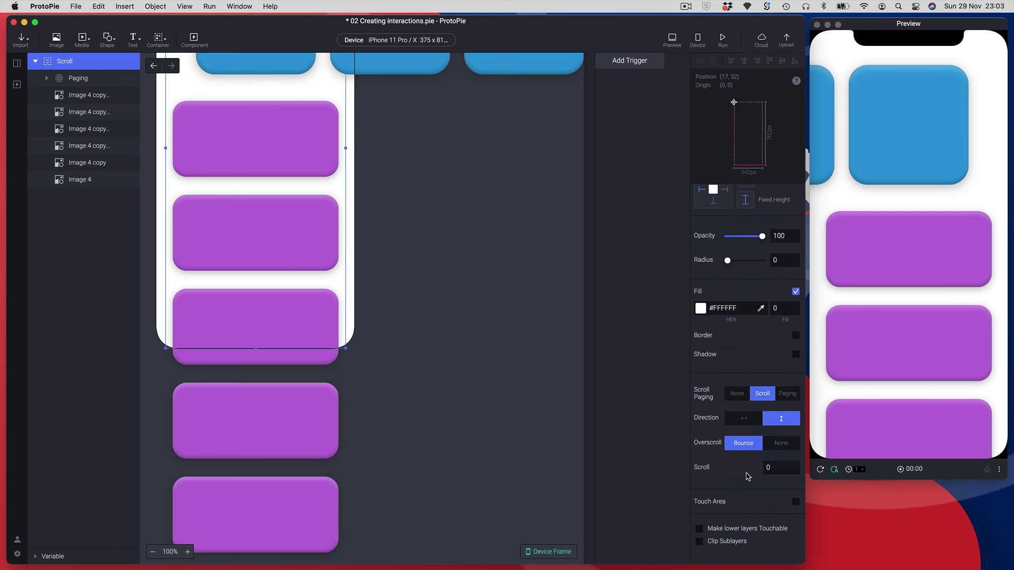
left_click(700, 542)
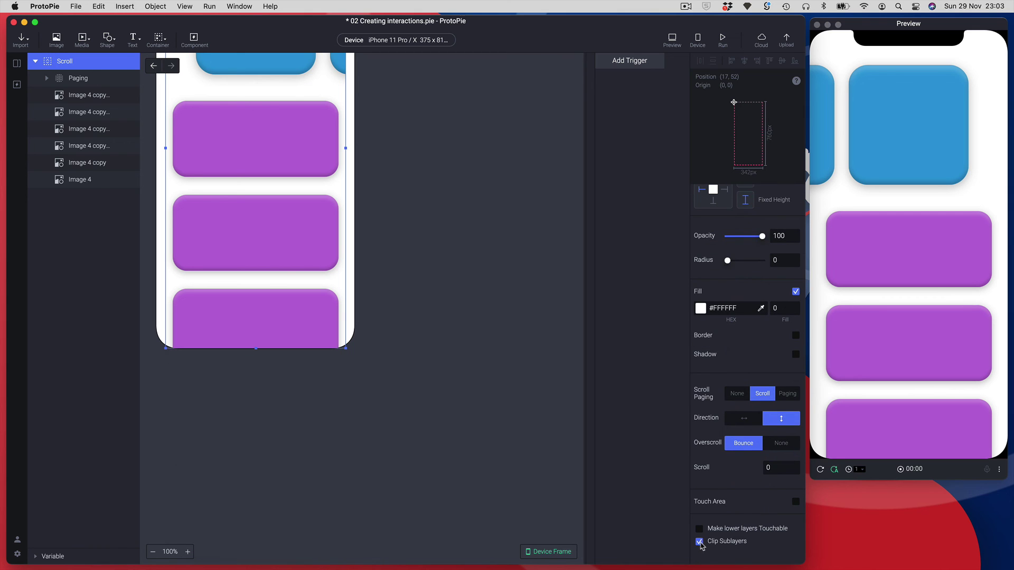
- Widen the Scroll container on both sides to the phone's edges, with X at 0 and a width of 375 px
scroll(437, 533, "up", 5)
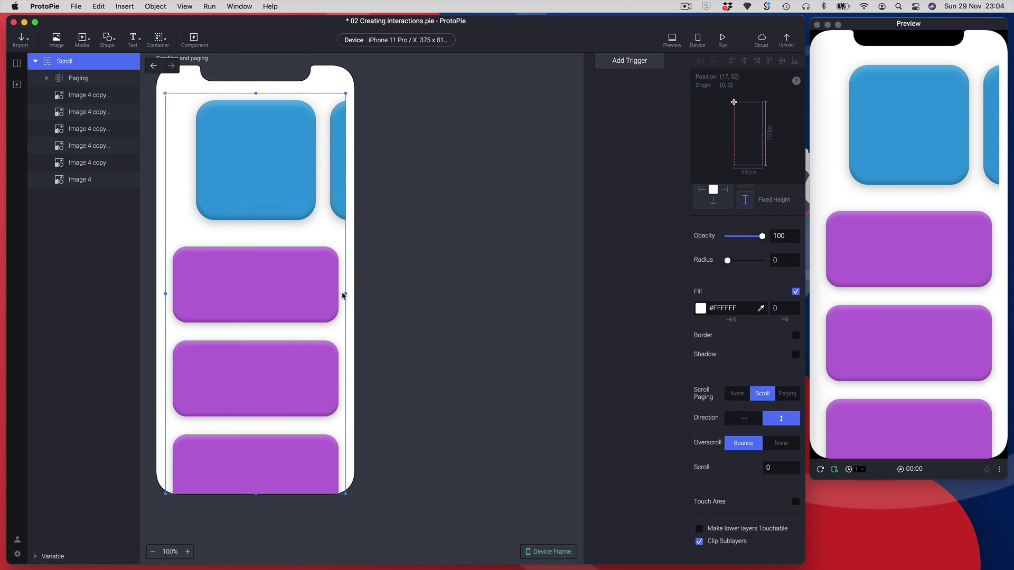
left_click_drag(344, 293, 353, 293)
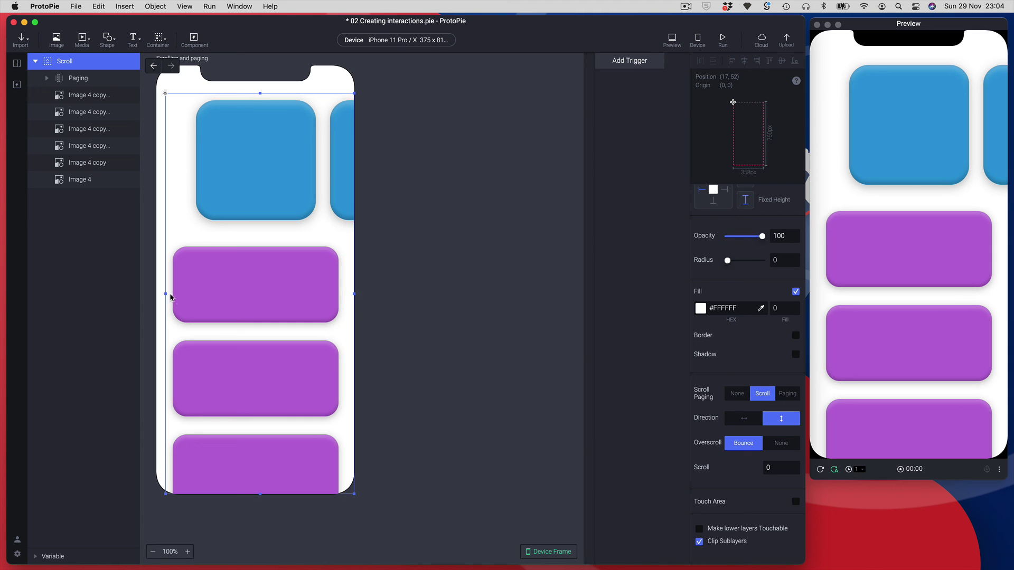
left_click_drag(165, 292, 156, 292)
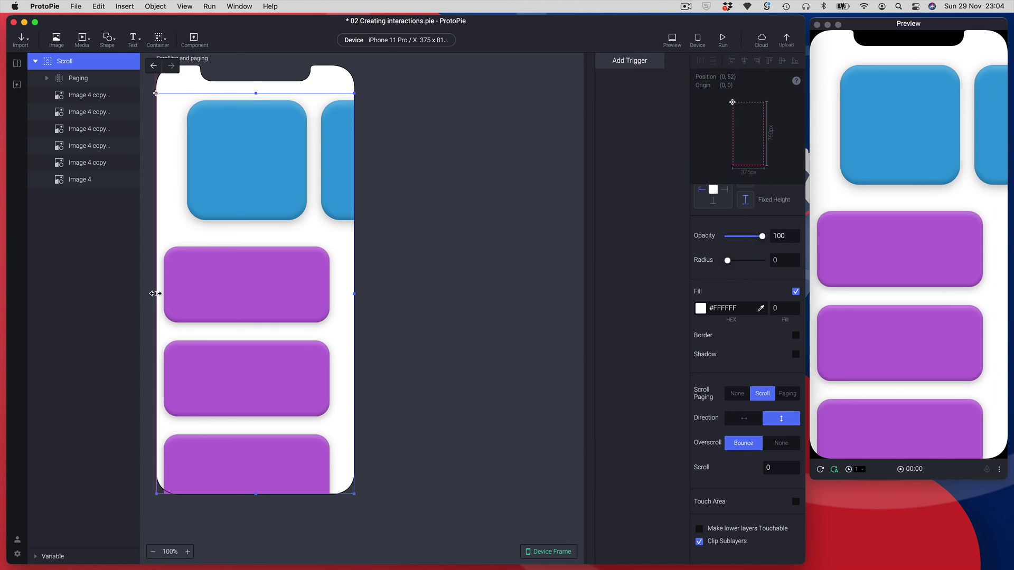
- Move the Paging container and all purple images together 16 px to the right inside Scroll, and test the scrolling in the preview
left_click(67, 80)
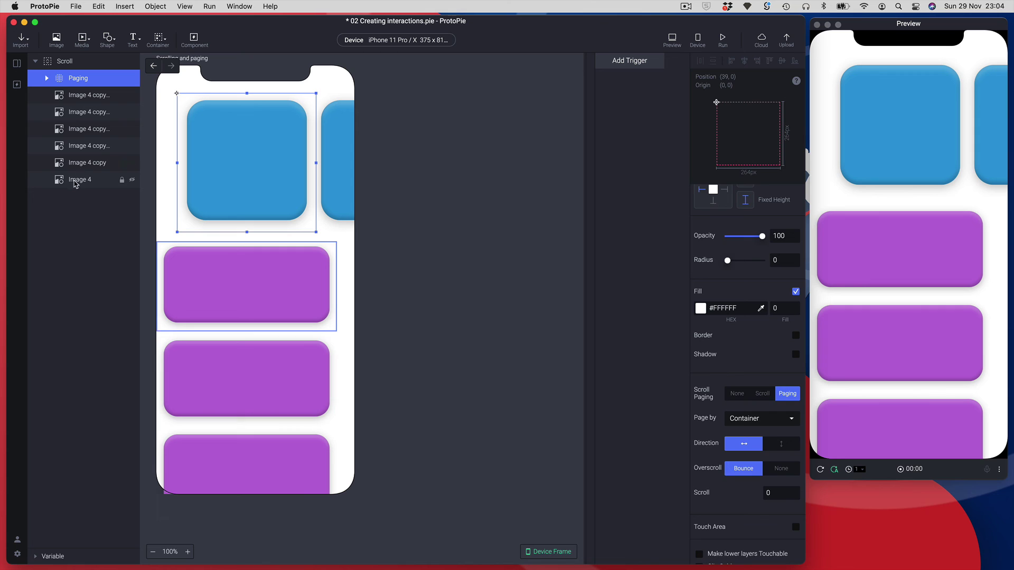
left_click(74, 182, "shift")
key("shift+Right")
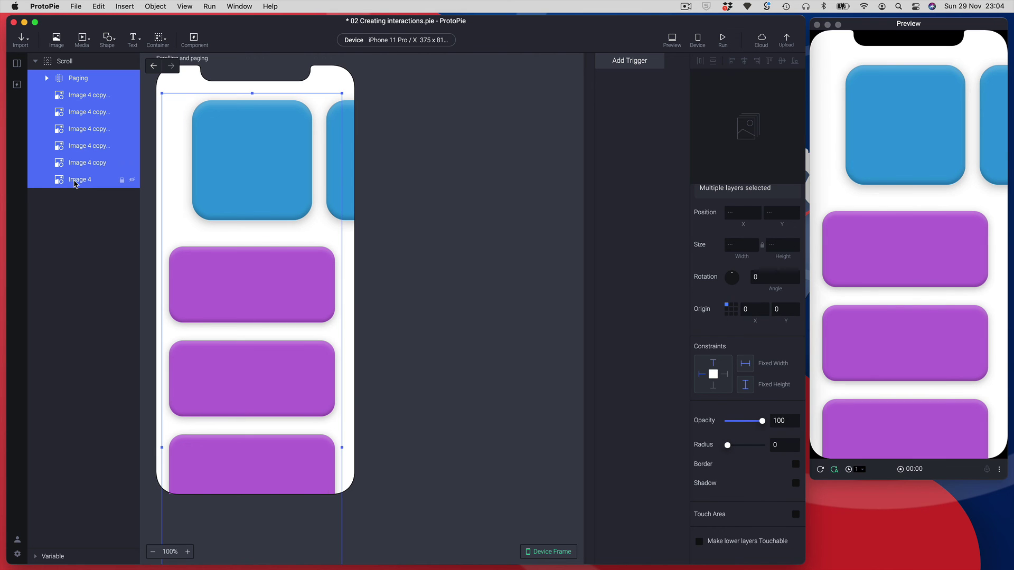
key("Right")
key("Right")
key("Right")
key("Right")
key("Right")
key("Right")
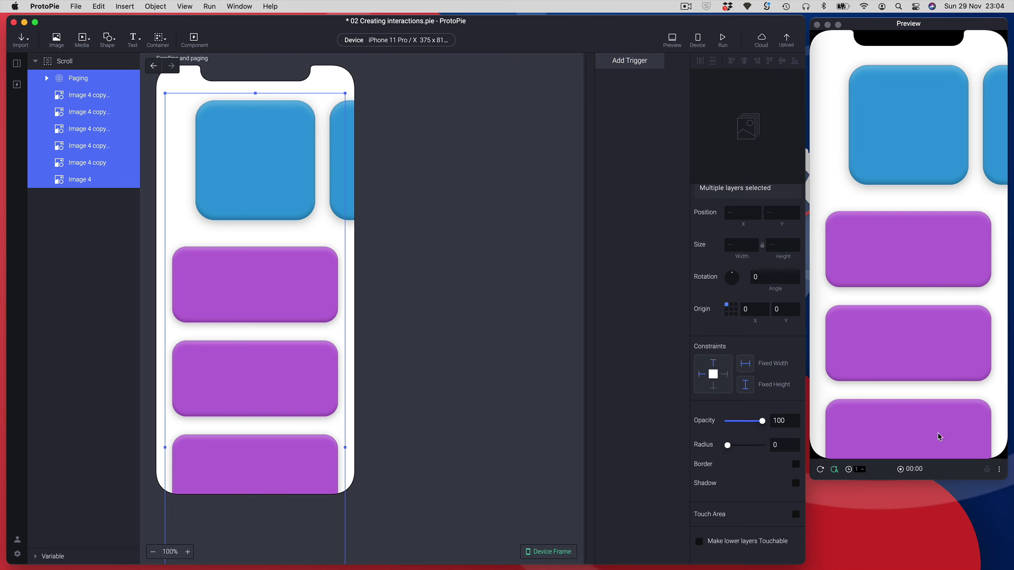
left_click_drag(885, 396, 872, 219)
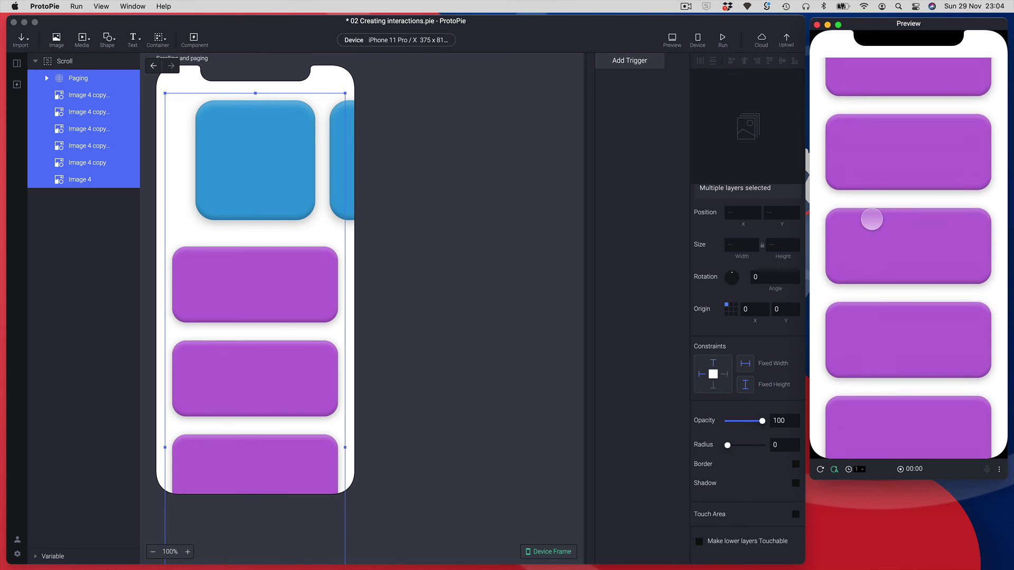
left_click(470, 419)
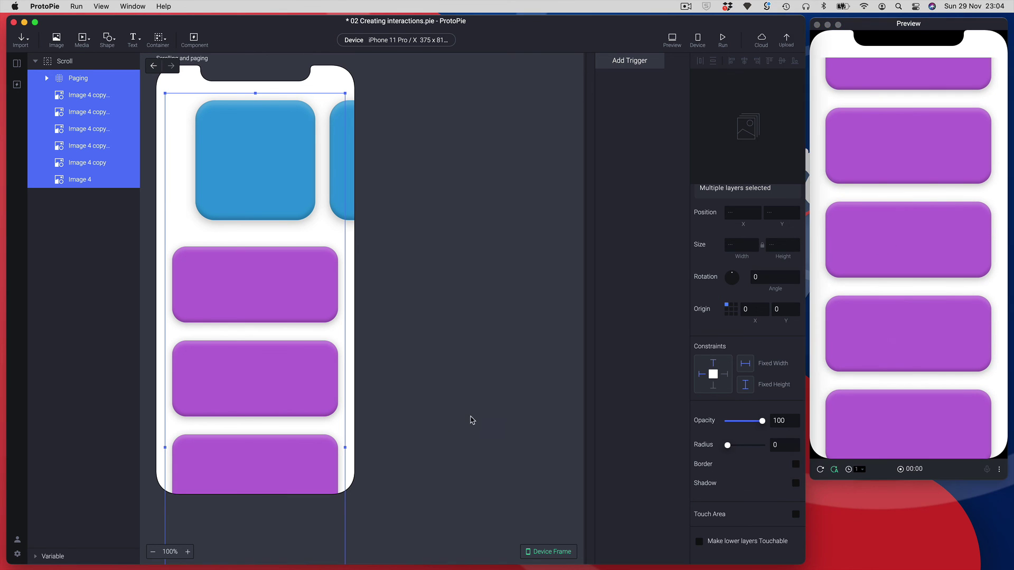
- Raise the Scroll container's lower edge above the phone's bottom, making it about 702 px high
left_click(53, 66)
scroll(275, 457, "down", 2)
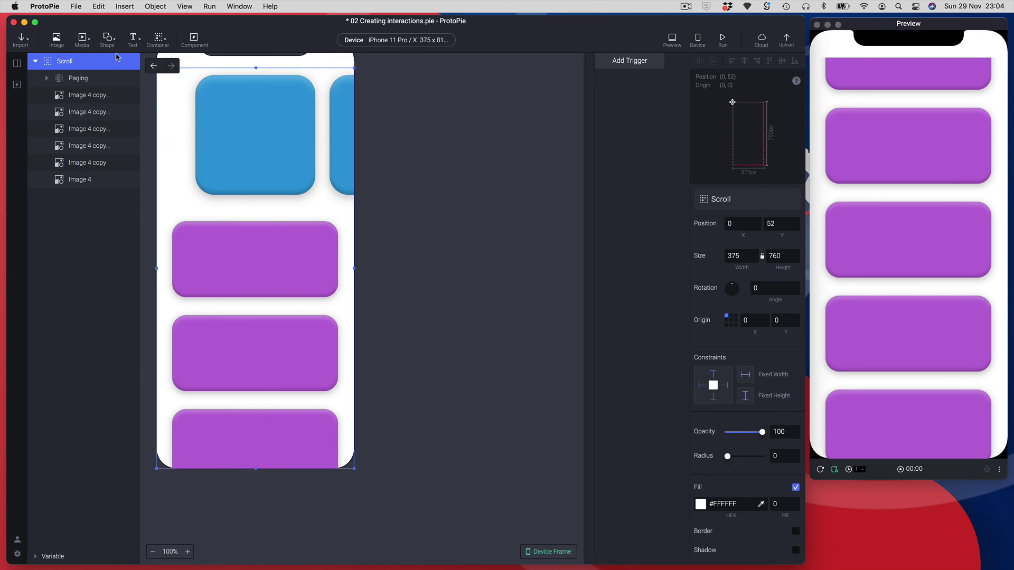
left_click_drag(253, 468, 257, 437)
- Scroll the preview up and down to test where the shortened Scroll container clips and stops the purple rectangles
left_click(939, 373)
left_click_drag(938, 373, 919, 367)
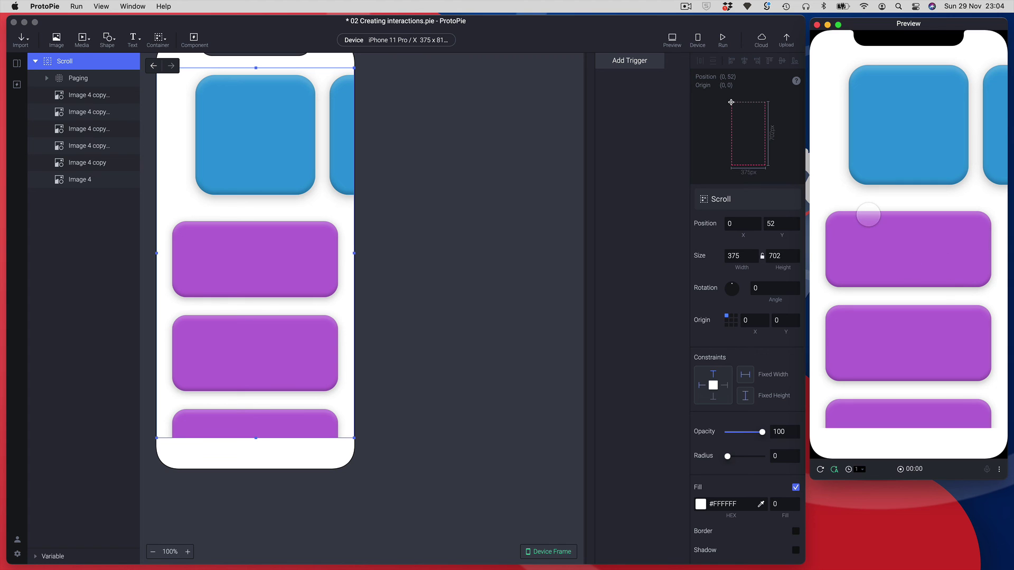
scroll(736, 481, "down", 5)
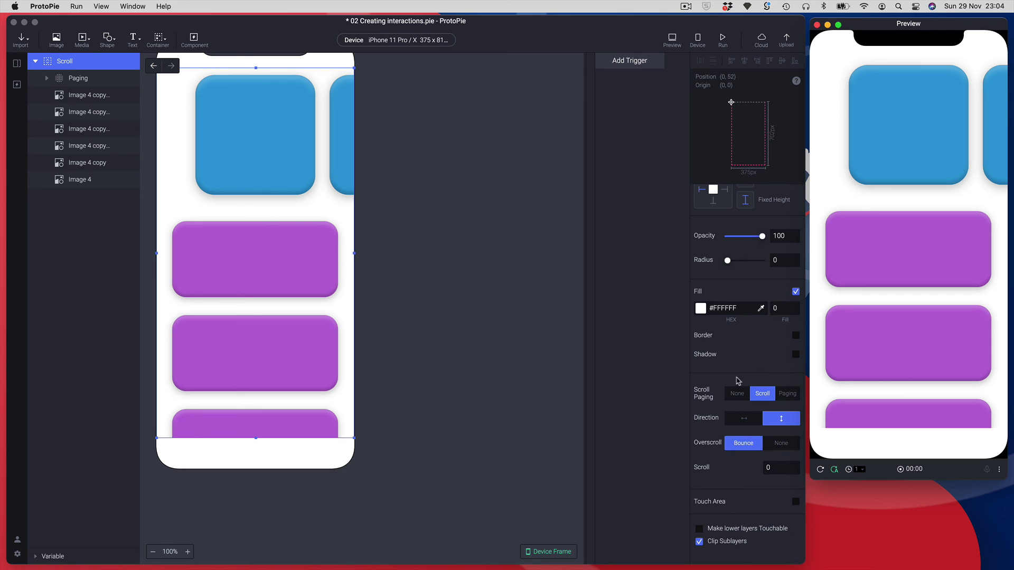
left_click_drag(941, 356, 910, 284)
left_click_drag(893, 183, 880, 342)
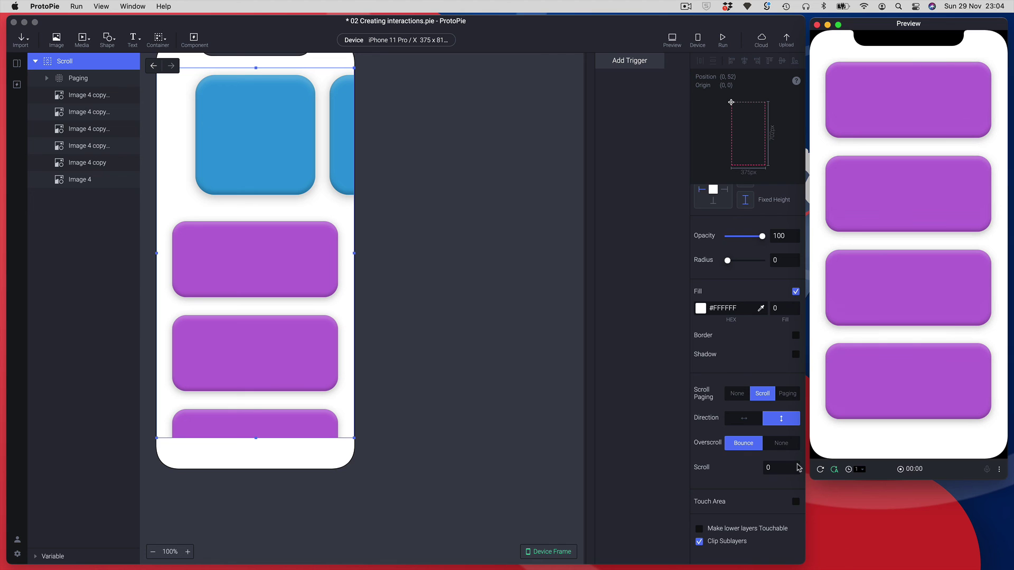
- Open the Scroll container's scroll offset value for editing
left_click(780, 469)
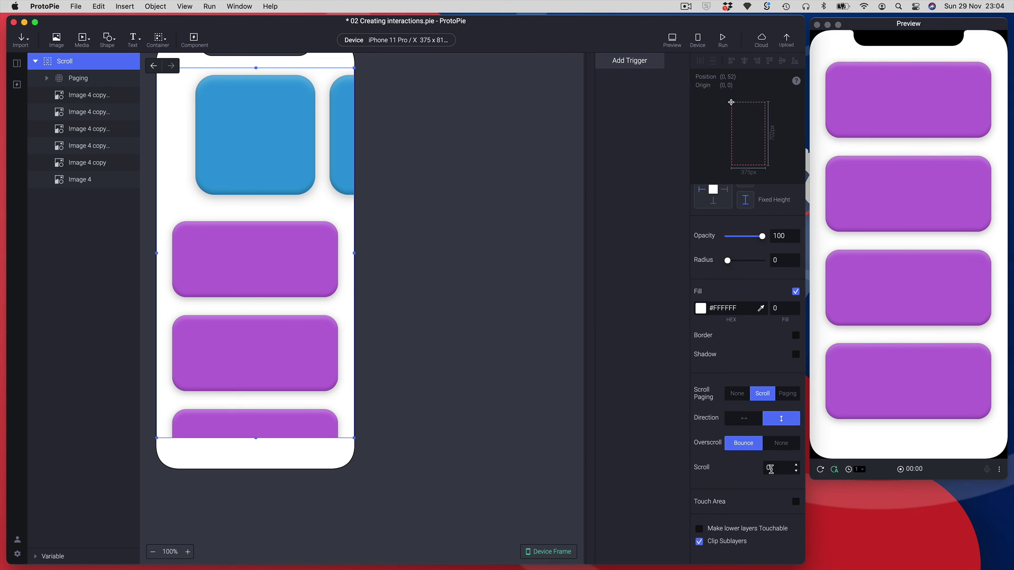
left_click(771, 471)
scroll(399, 406, "up", 2)
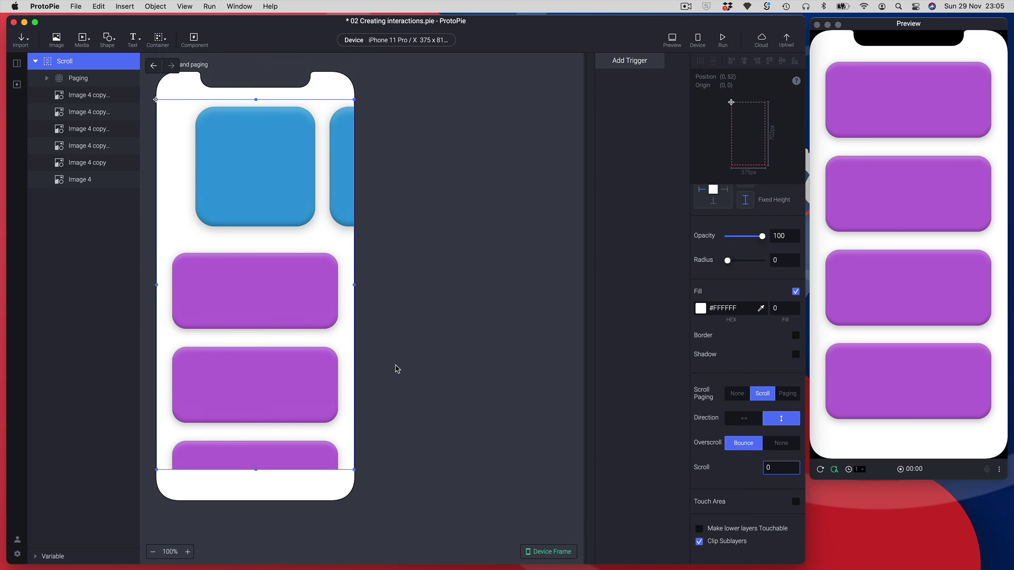